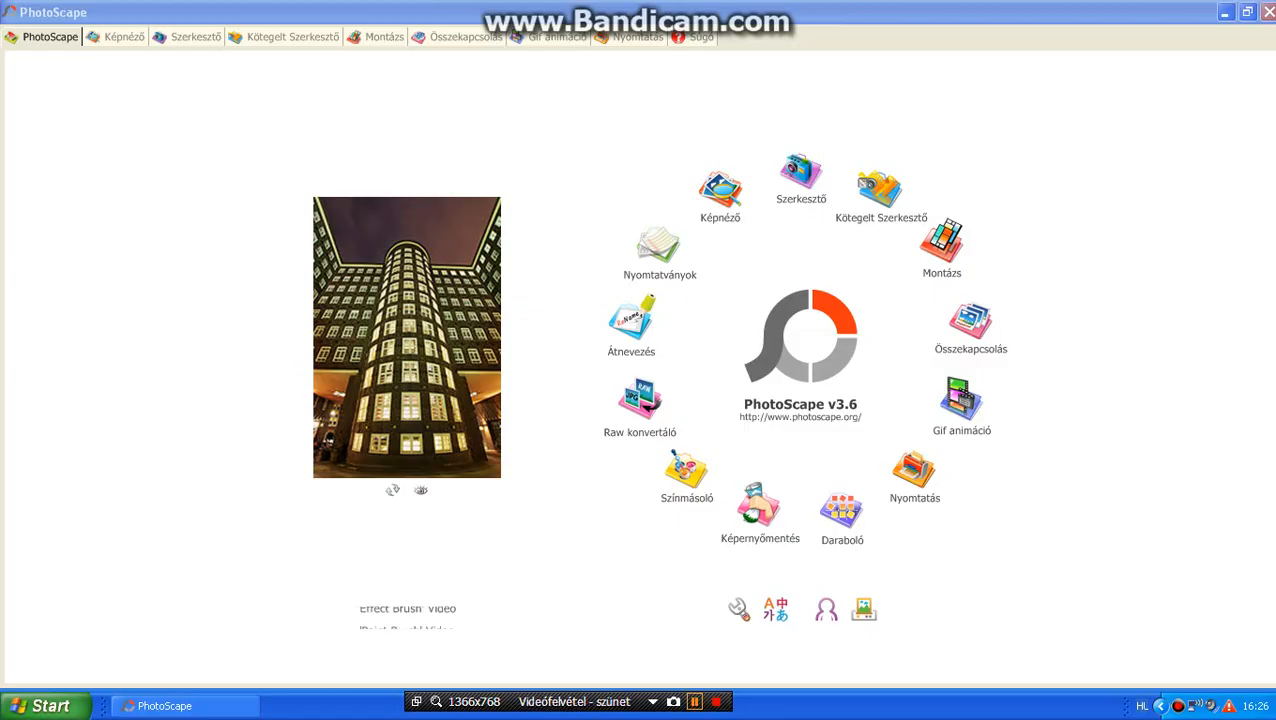
Open the photo editor and create a new blank white image 960 px wide and 500 px high.
click(801, 175)
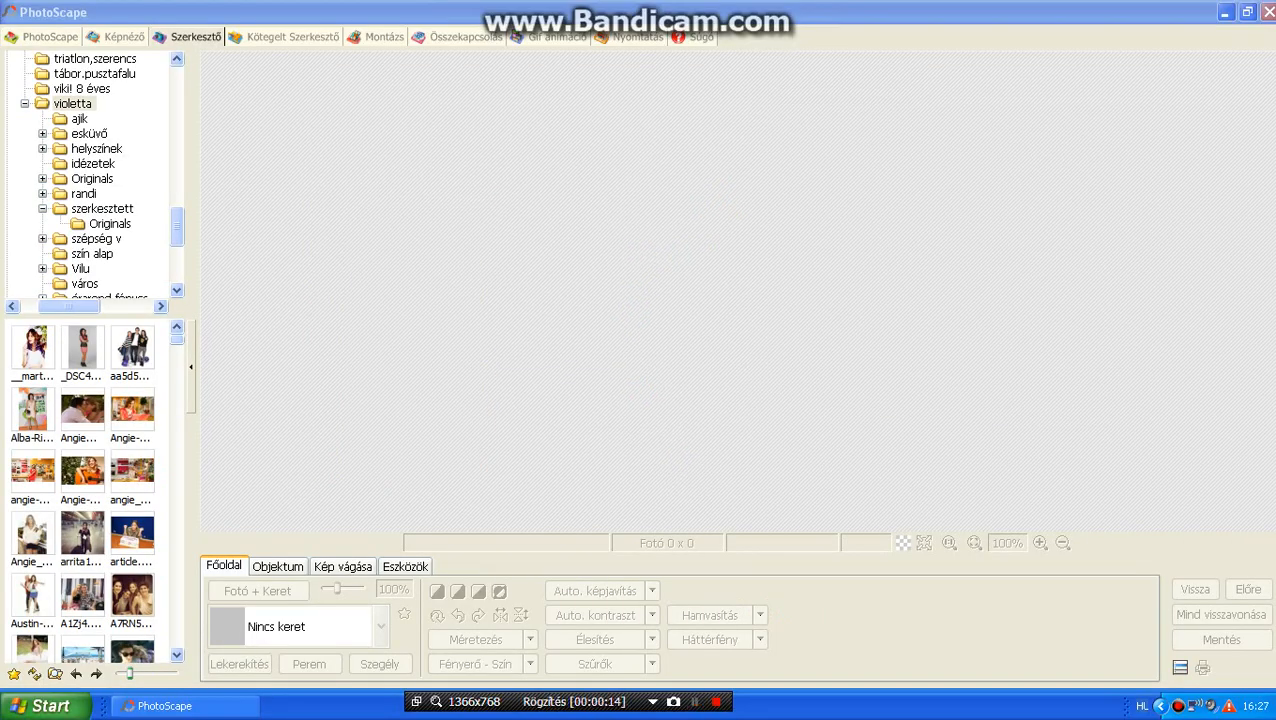
click(82, 347)
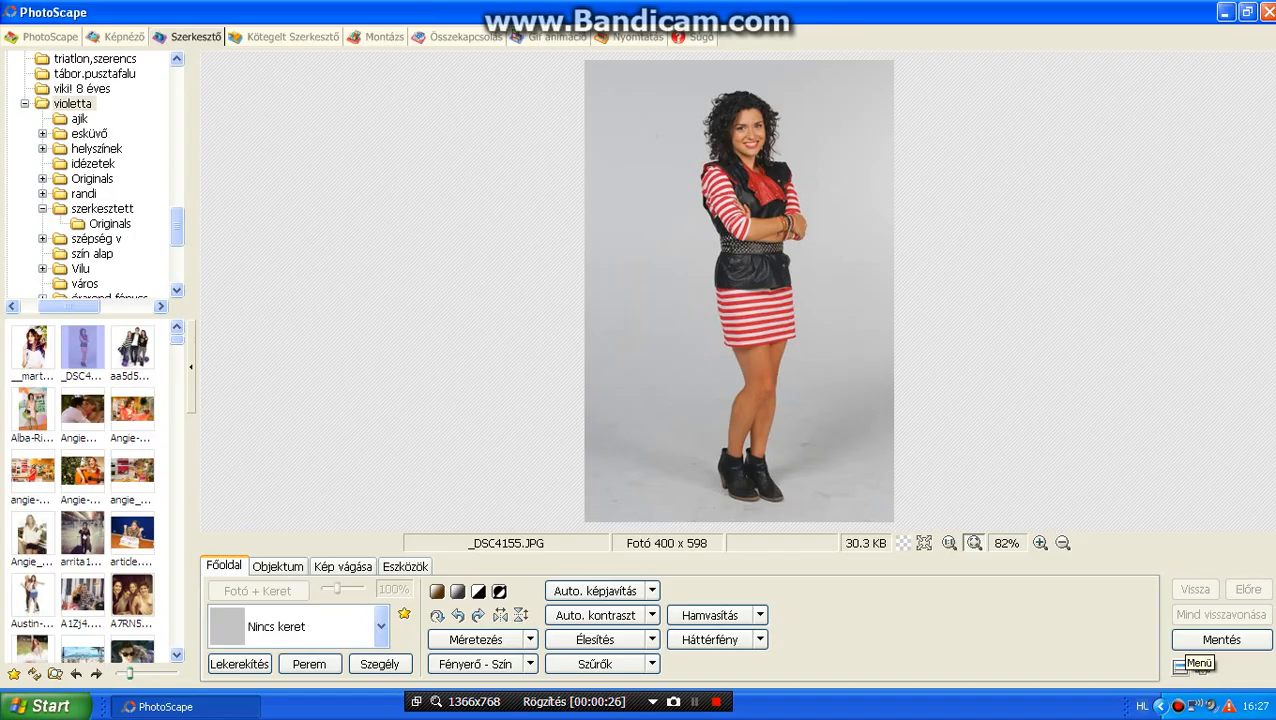
click(1181, 666)
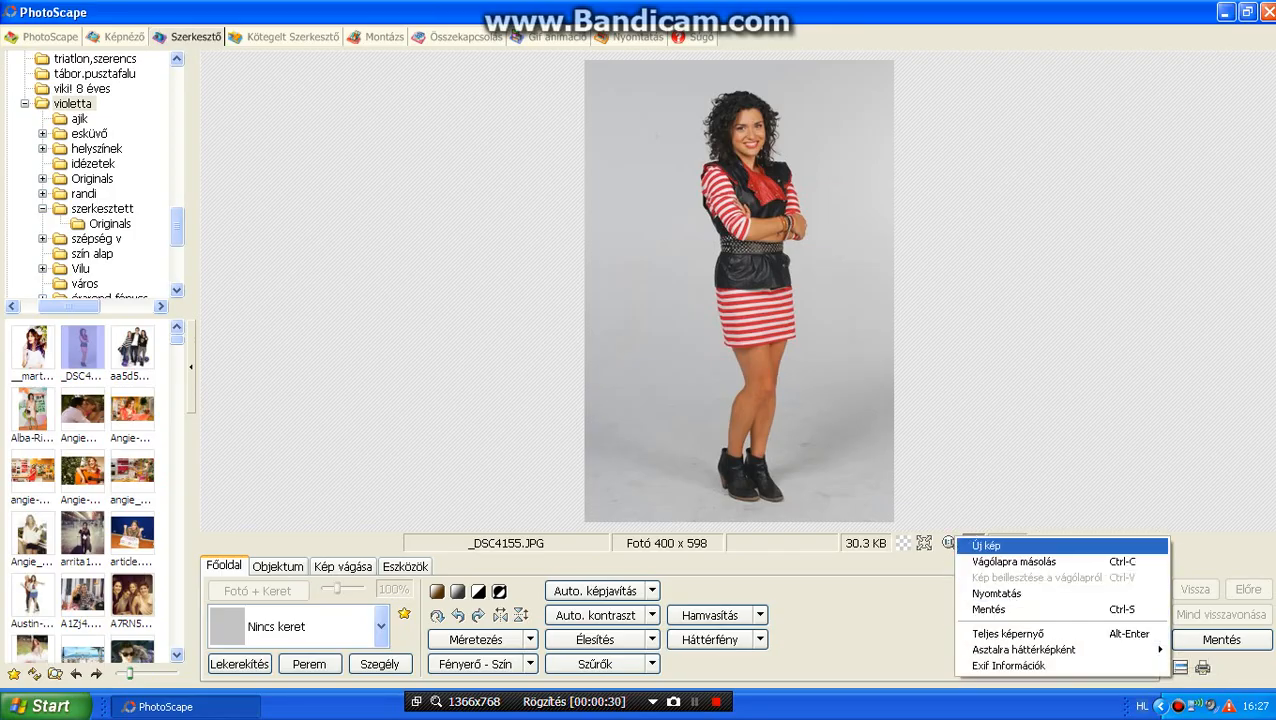
key(Return)
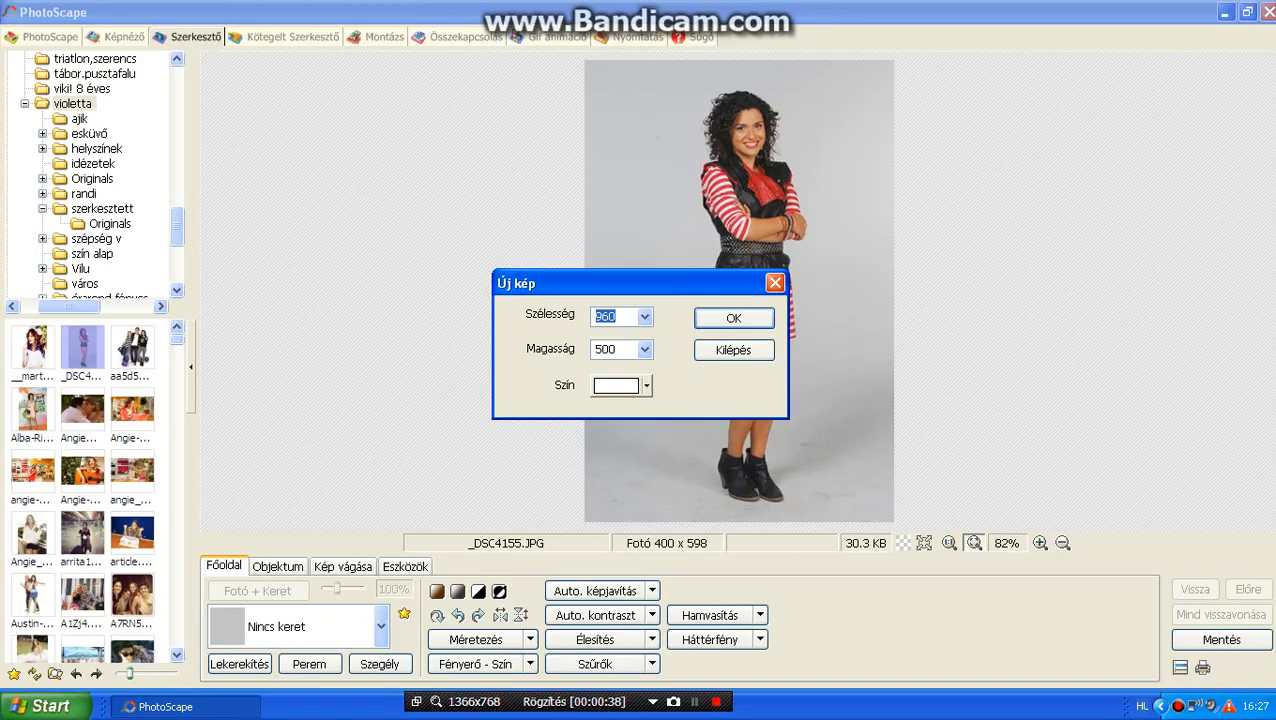
click(646, 385)
click(718, 500)
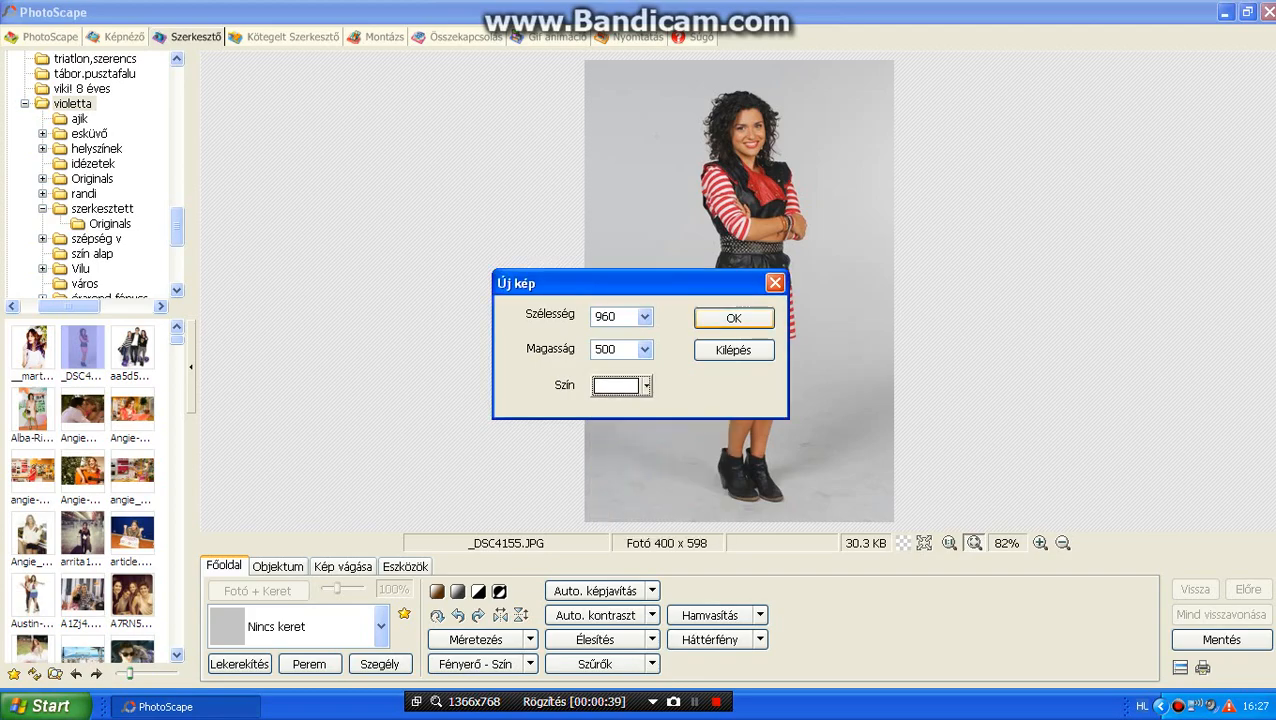
click(733, 317)
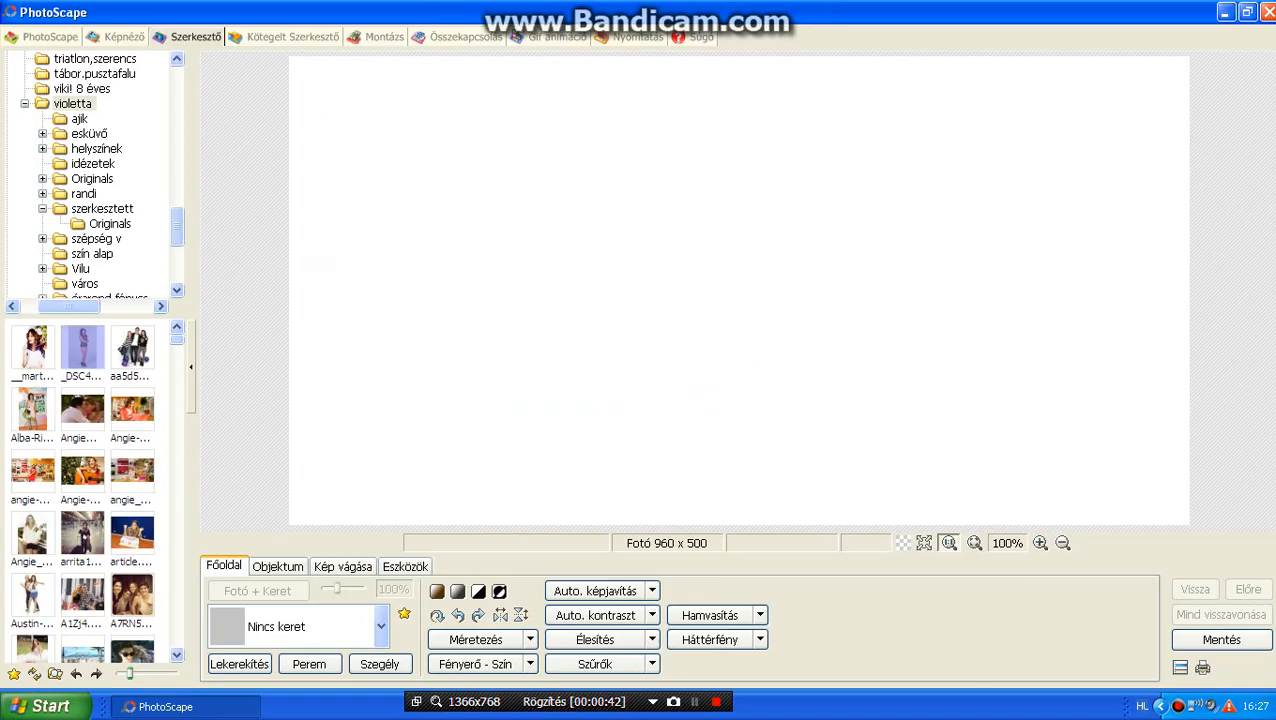
Insert _DSC4155.JPG from the violetta folder onto the blank canvas as a photo object.
click(277, 566)
click(217, 590)
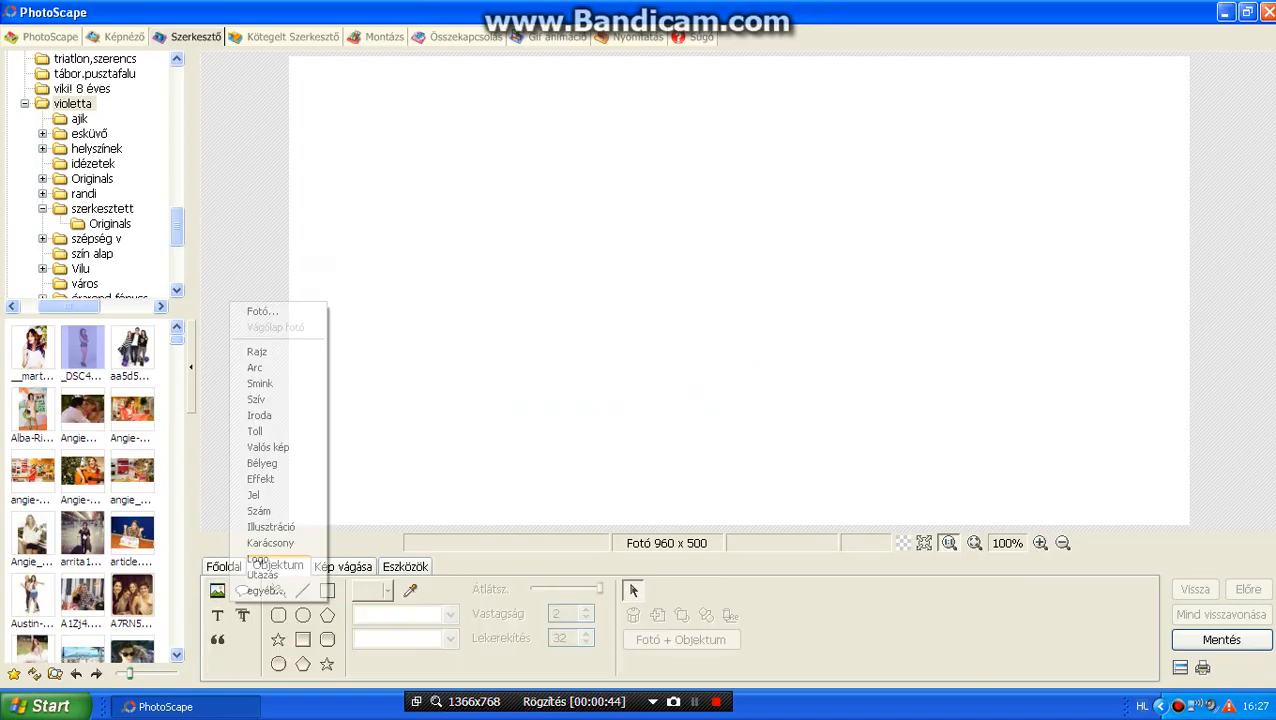
click(262, 311)
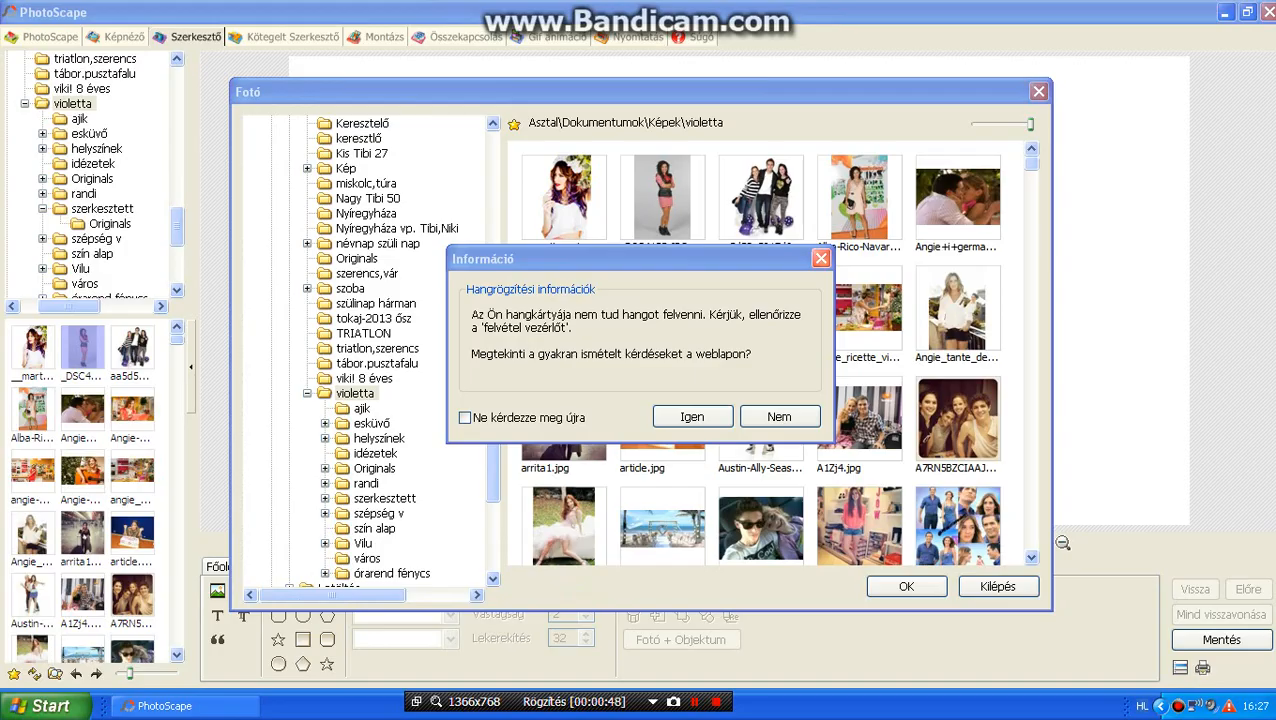
key(Escape)
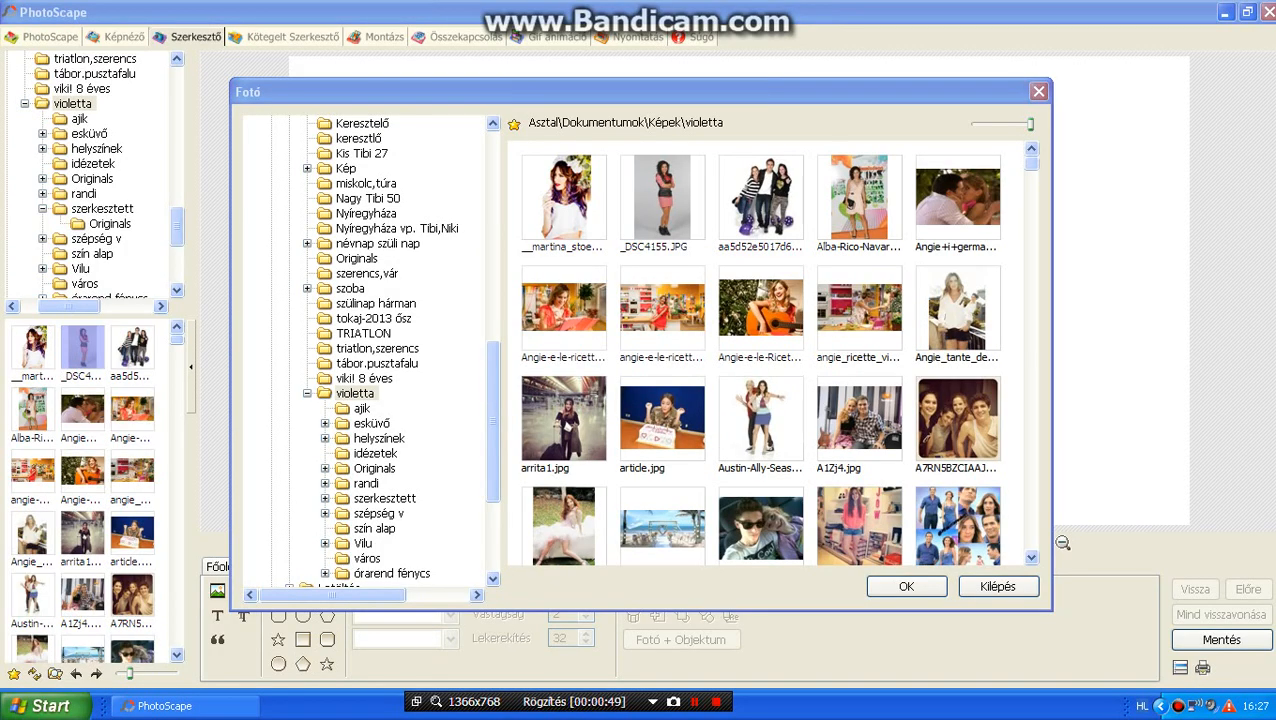
double_click(655, 300)
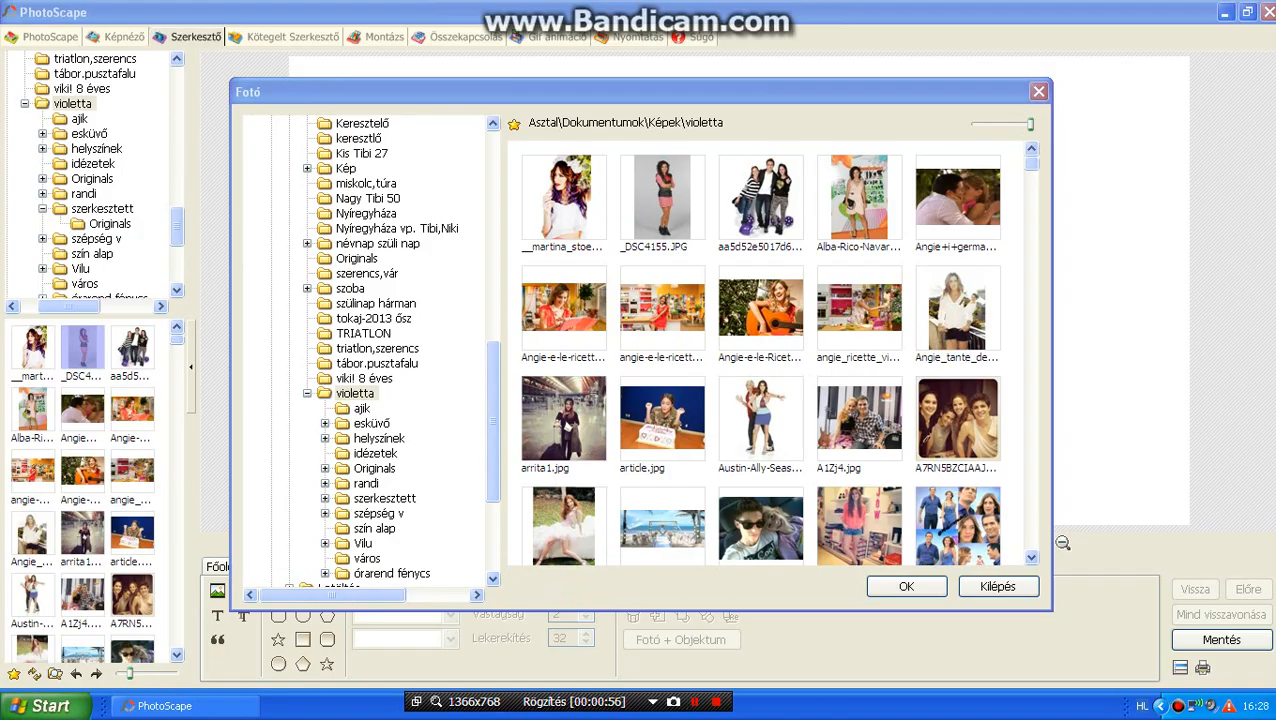
double_click(661, 197)
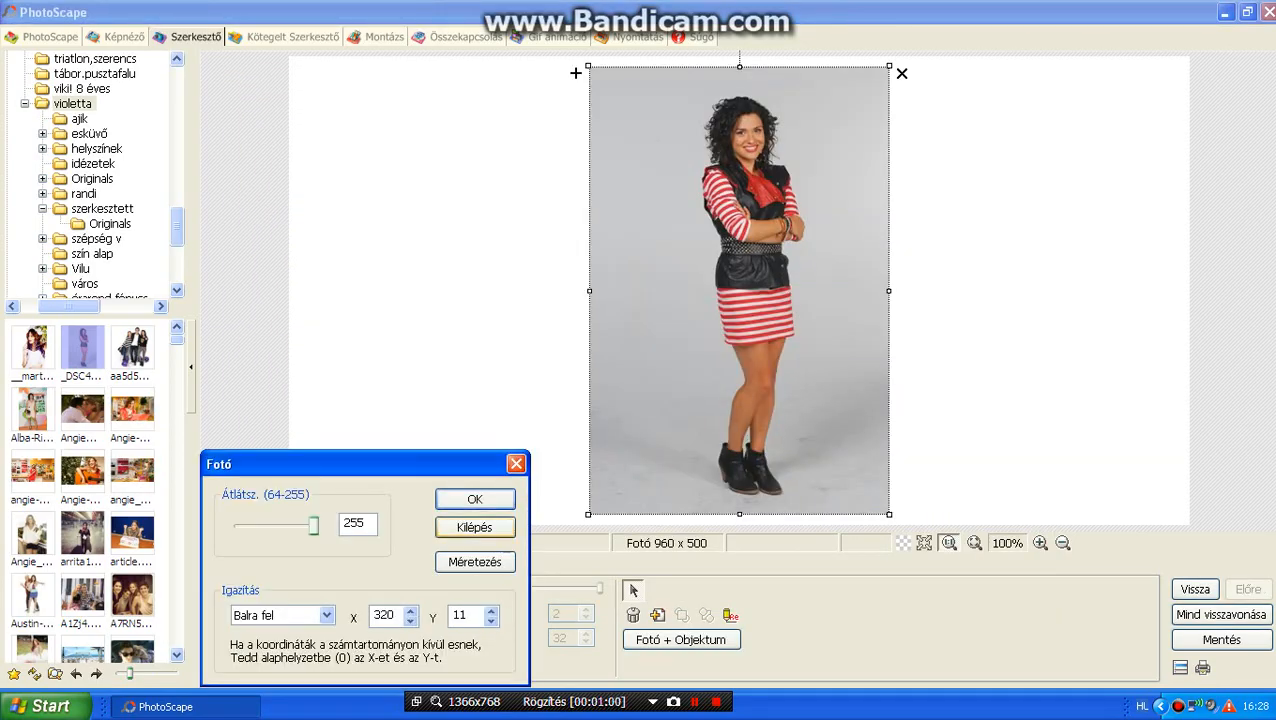
click(474, 527)
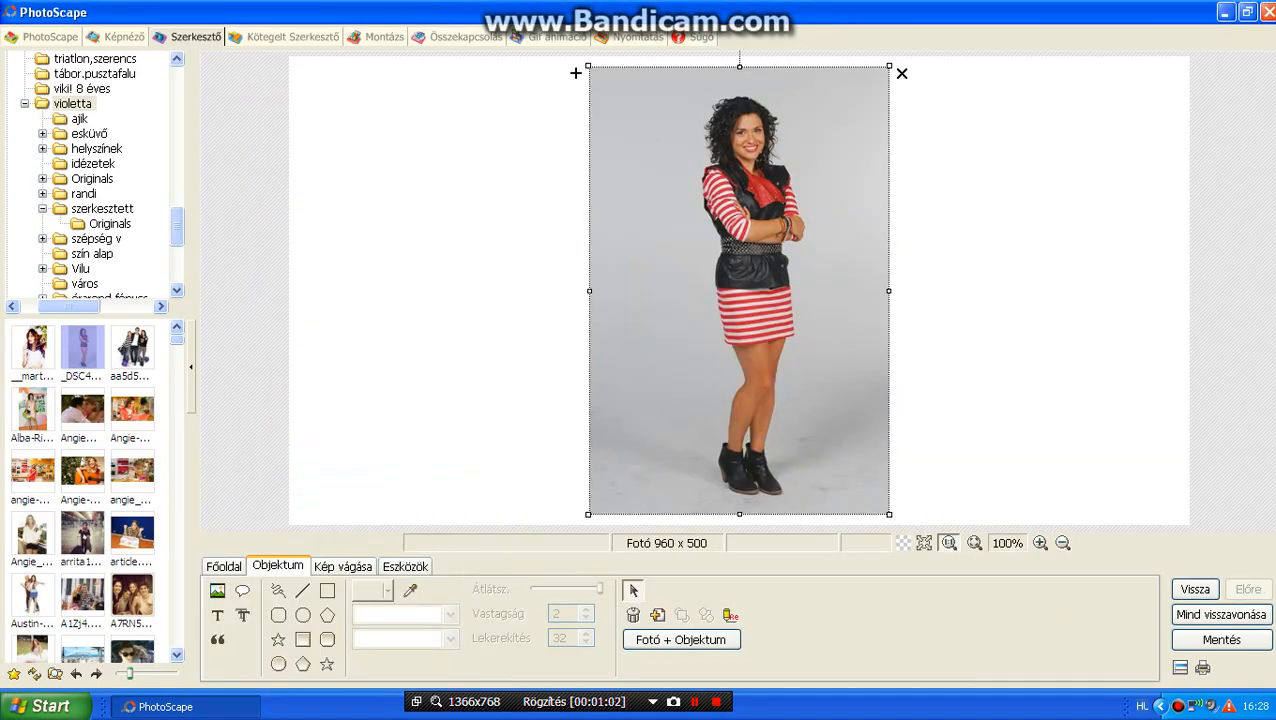
Shrink the inserted photo slightly, move it to the left side of the canvas, and merge it with the background image.
drag(889, 66, 861, 107)
drag(575, 114, 308, 79)
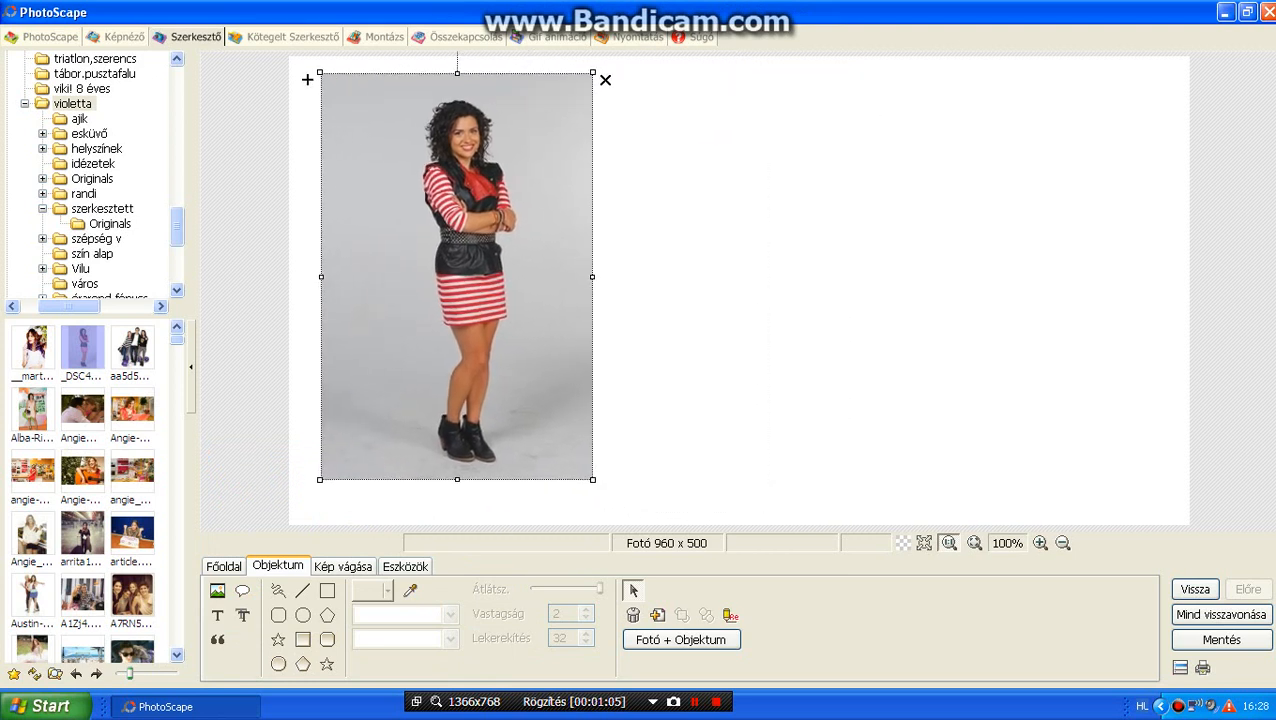
key(Escape)
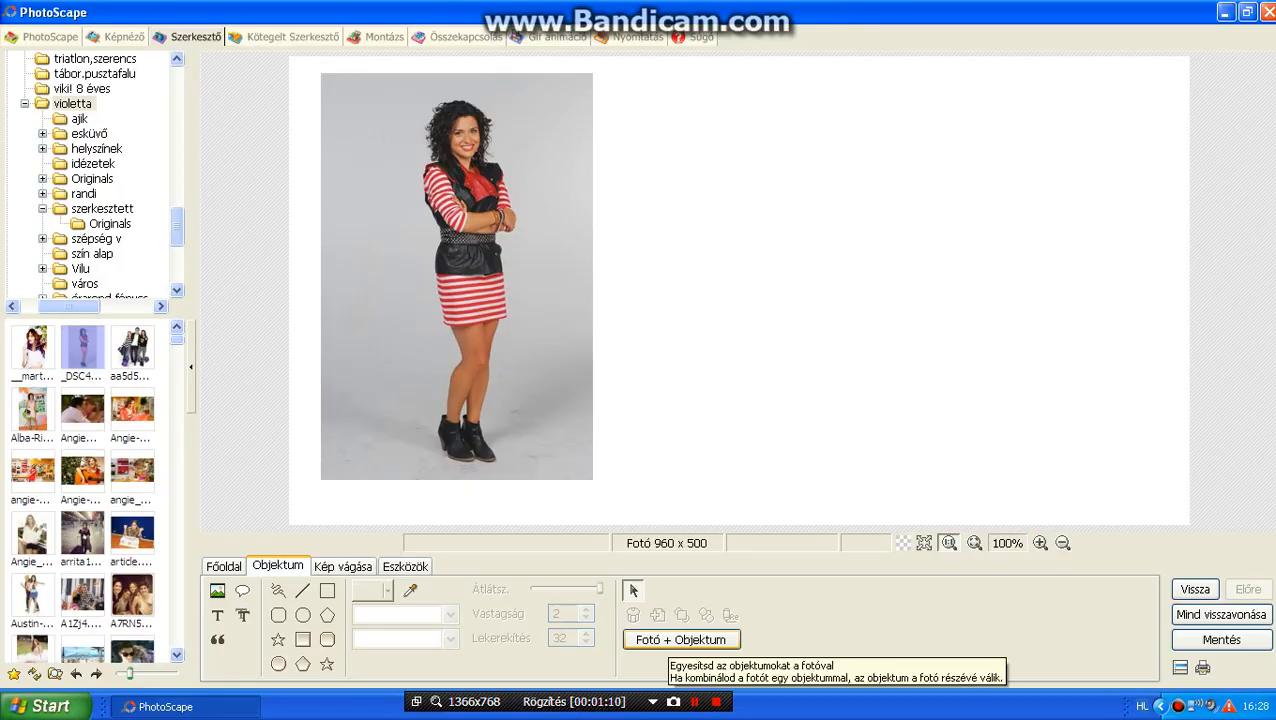
click(681, 639)
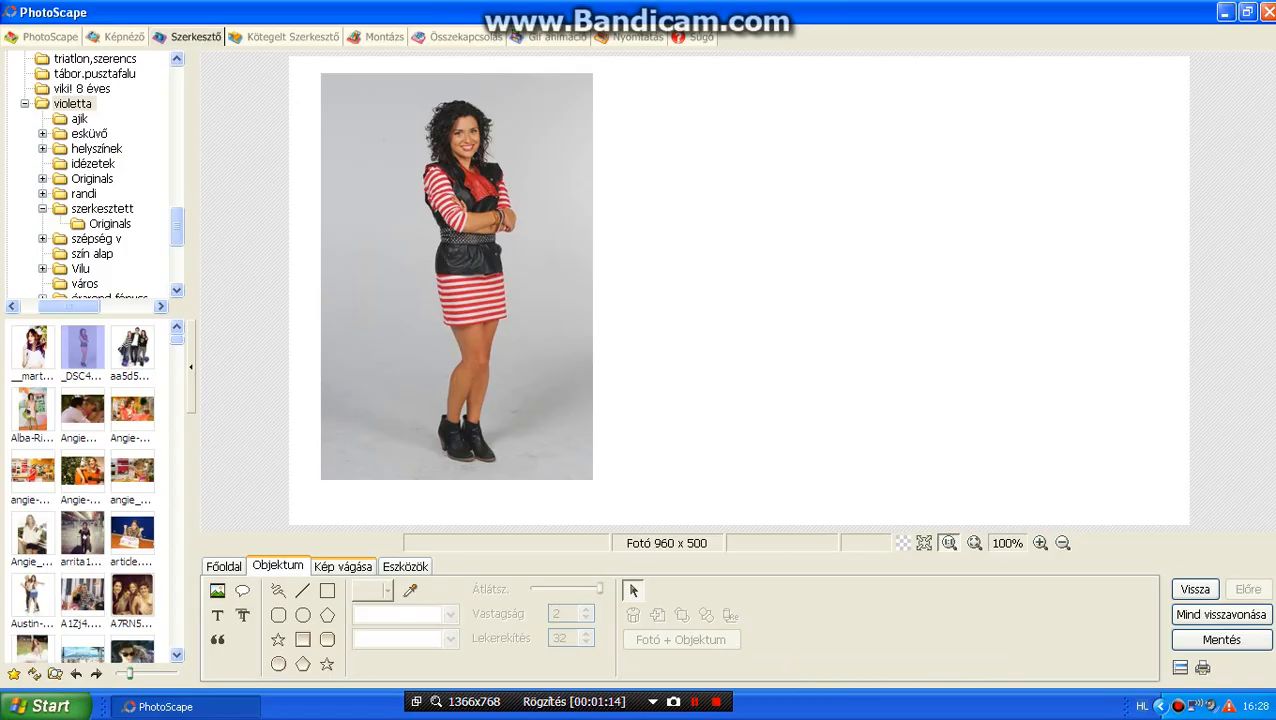
Clone the woman onto the blank white area right of the photo, tracing her outline with the medium brush and filling her interior with the largest.
click(405, 566)
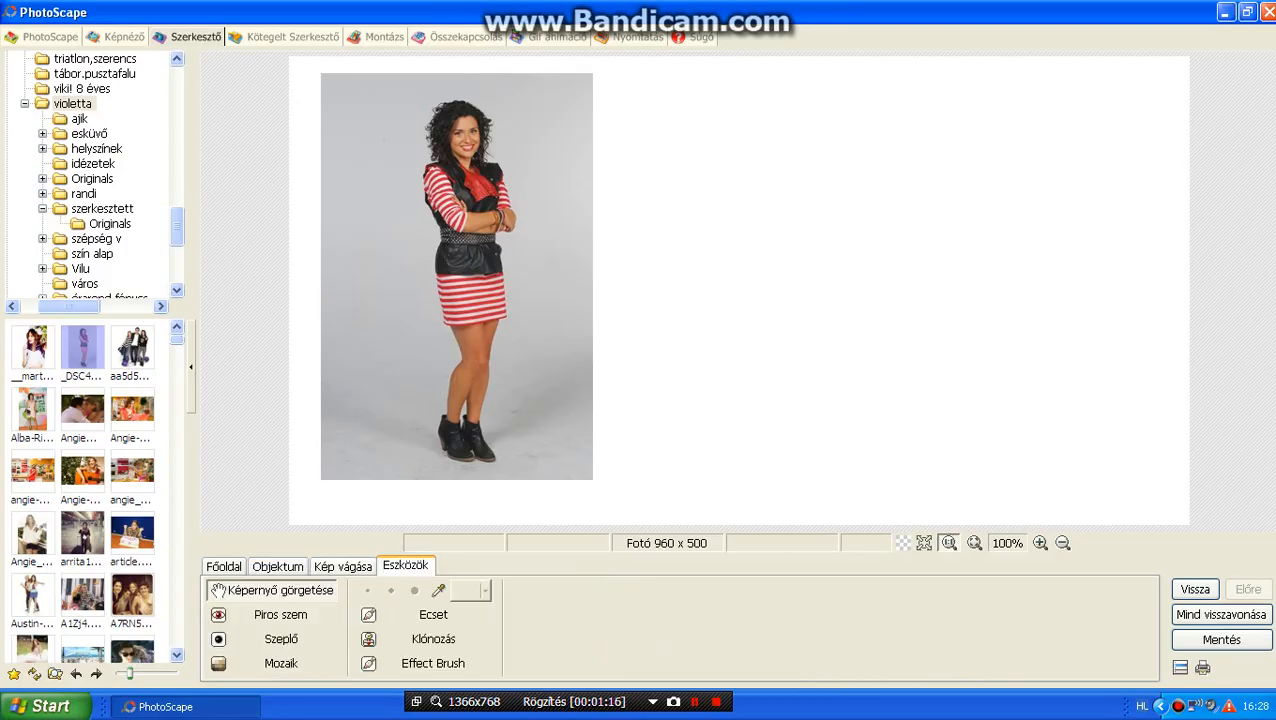
click(433, 638)
scroll(456, 276, down, 2)
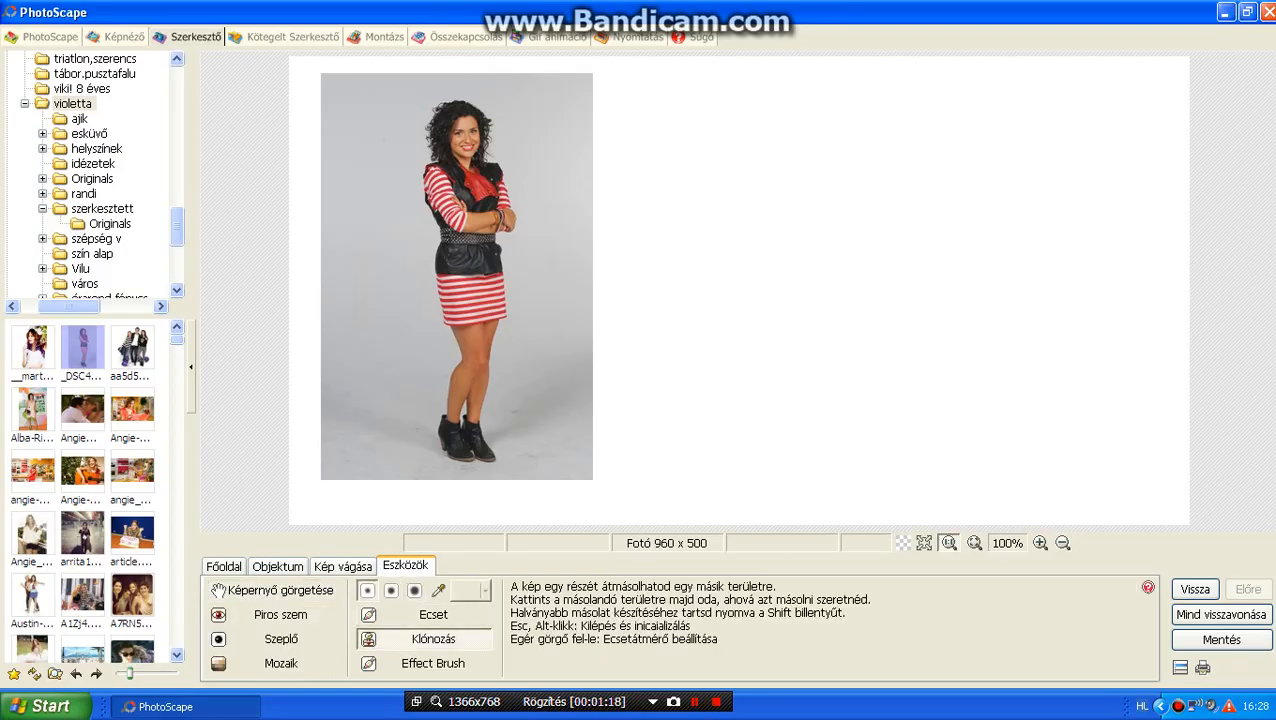
scroll(456, 364, up, 1)
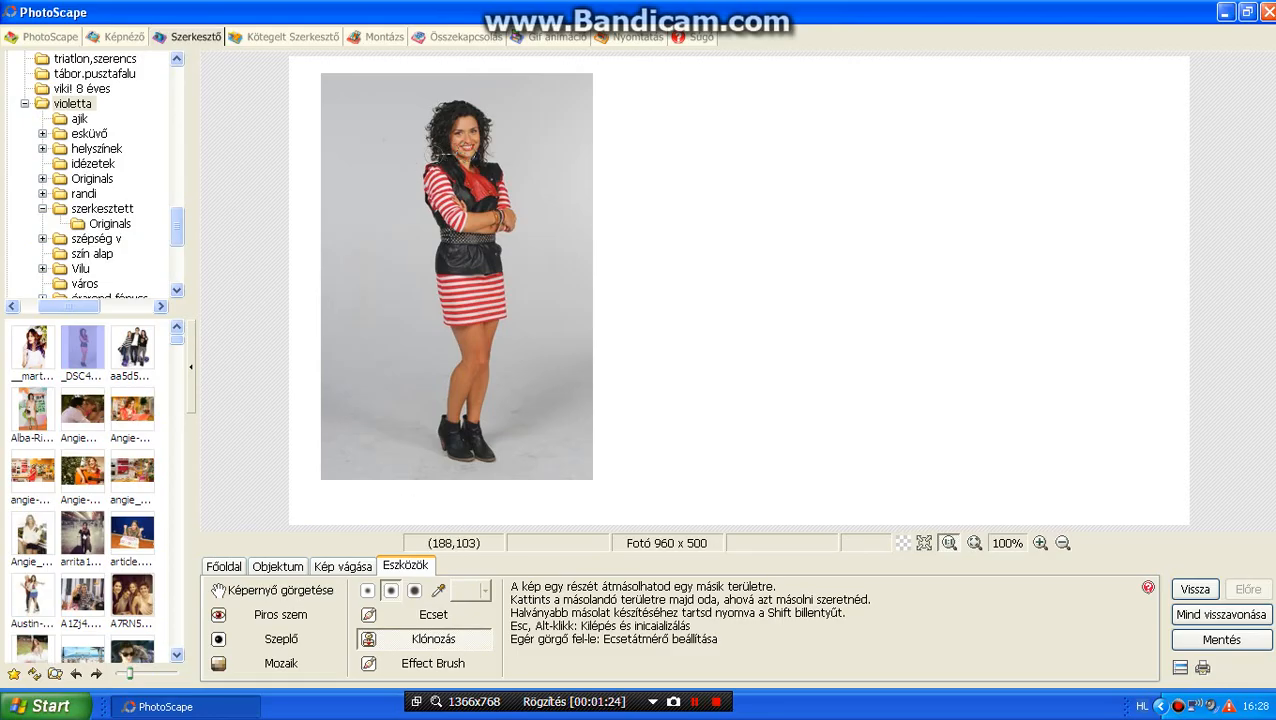
click(441, 154)
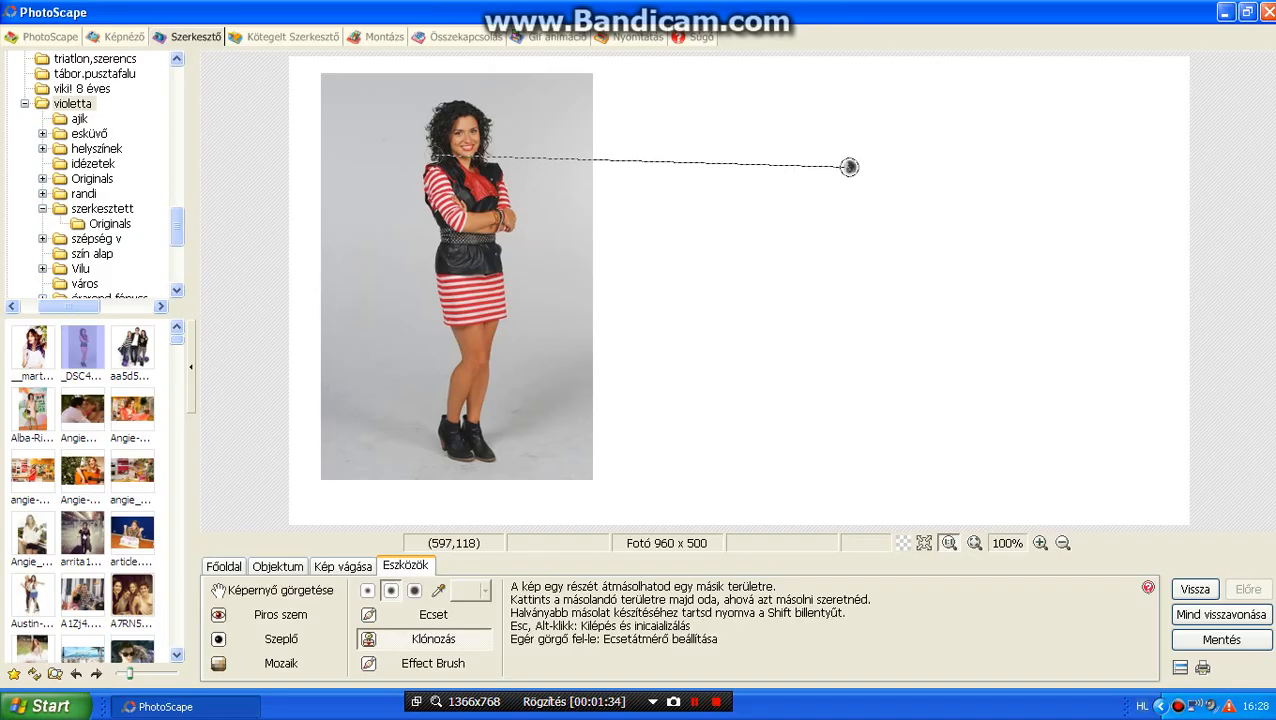
mouse_move(849, 166)
mouse_down()
mouse_move(861, 115)
mouse_move(891, 119)
mouse_move(910, 145)
mouse_move(902, 177)
mouse_move(924, 206)
mouse_move(907, 263)
mouse_move(918, 331)
mouse_move(897, 366)
mouse_move(907, 475)
mouse_move(860, 451)
mouse_move(880, 370)
mouse_move(851, 318)
mouse_move(857, 233)
mouse_move(853, 161)
mouse_up()
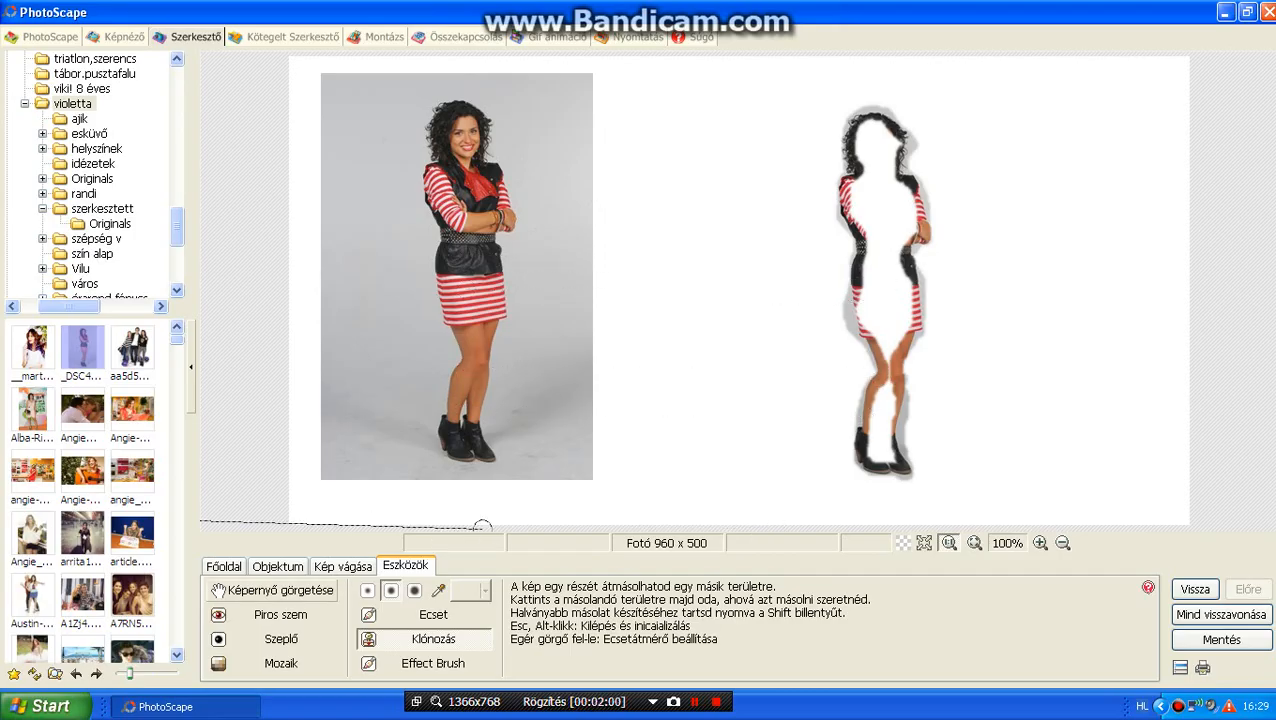
click(472, 442)
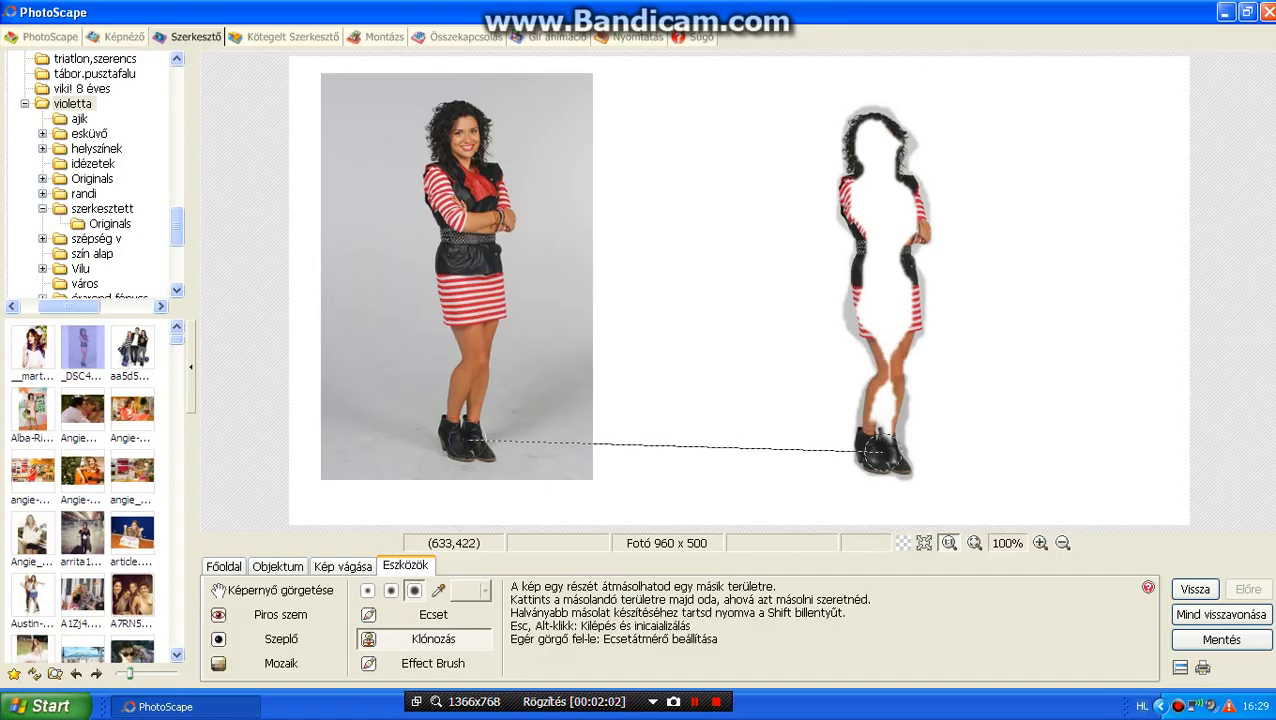
mouse_move(876, 455)
mouse_down()
mouse_move(879, 385)
mouse_move(891, 436)
mouse_move(888, 322)
mouse_move(904, 302)
mouse_move(884, 341)
mouse_move(863, 300)
mouse_move(876, 250)
mouse_move(879, 313)
mouse_move(899, 285)
mouse_move(876, 268)
mouse_move(915, 200)
mouse_move(890, 180)
mouse_move(854, 237)
mouse_move(869, 147)
mouse_move(854, 133)
mouse_move(896, 130)
mouse_move(879, 143)
mouse_move(895, 204)
mouse_move(889, 171)
mouse_move(908, 155)
mouse_move(903, 130)
mouse_move(850, 128)
mouse_move(840, 169)
mouse_move(851, 131)
mouse_move(887, 141)
mouse_move(899, 163)
mouse_move(907, 251)
mouse_move(889, 277)
mouse_move(852, 258)
mouse_move(849, 272)
mouse_move(869, 380)
mouse_move(900, 437)
mouse_move(903, 337)
mouse_up()
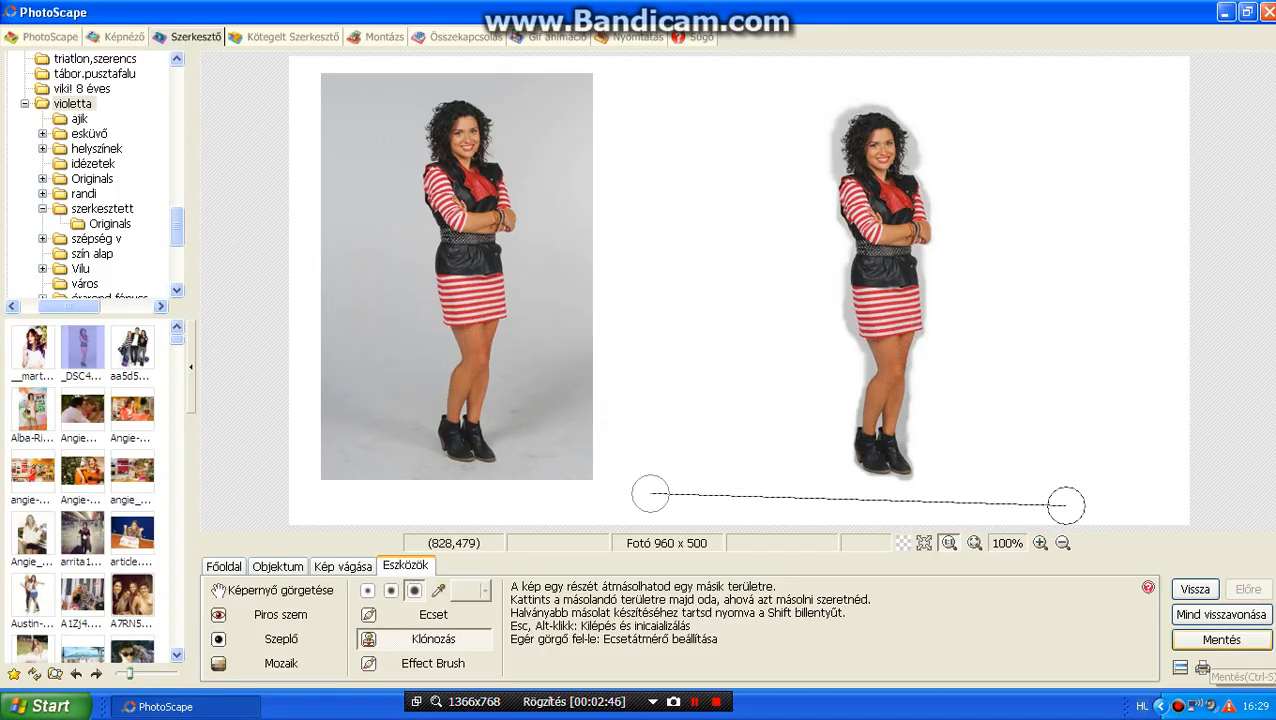
Save the image as a JPEG named cats in the szerkesztett folder at 95% quality.
key(ctrl+s)
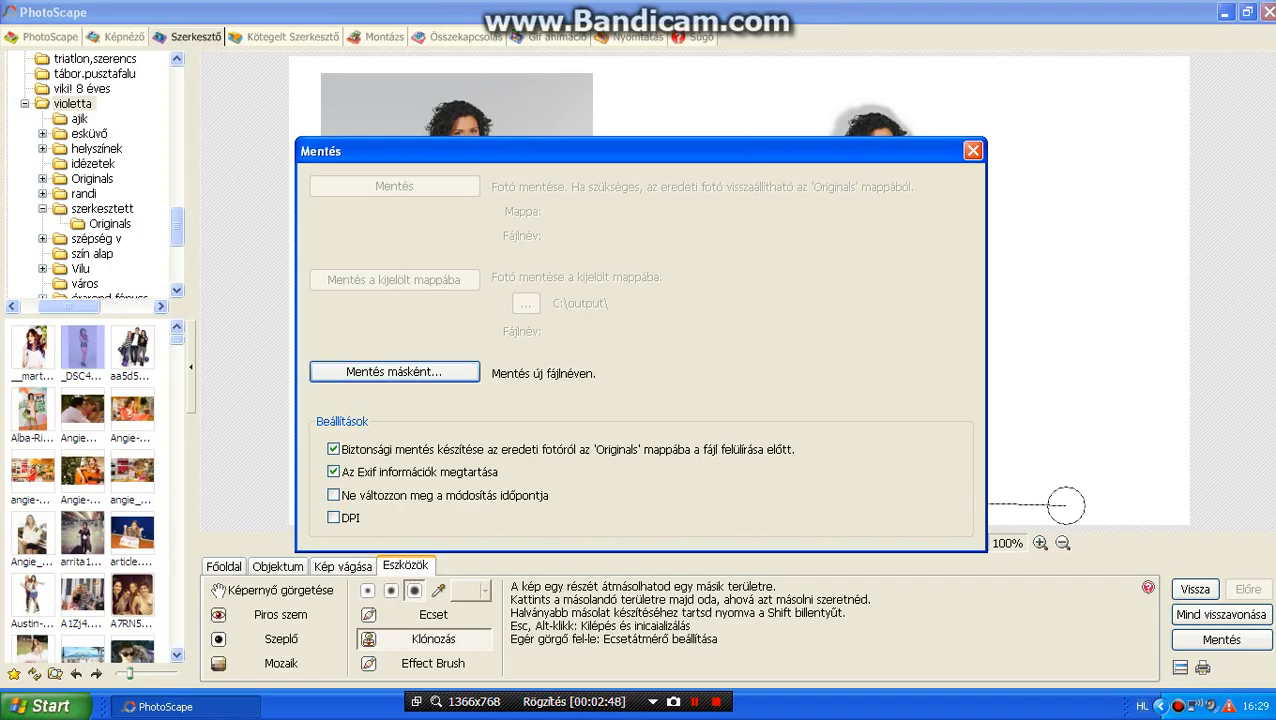
key(Escape)
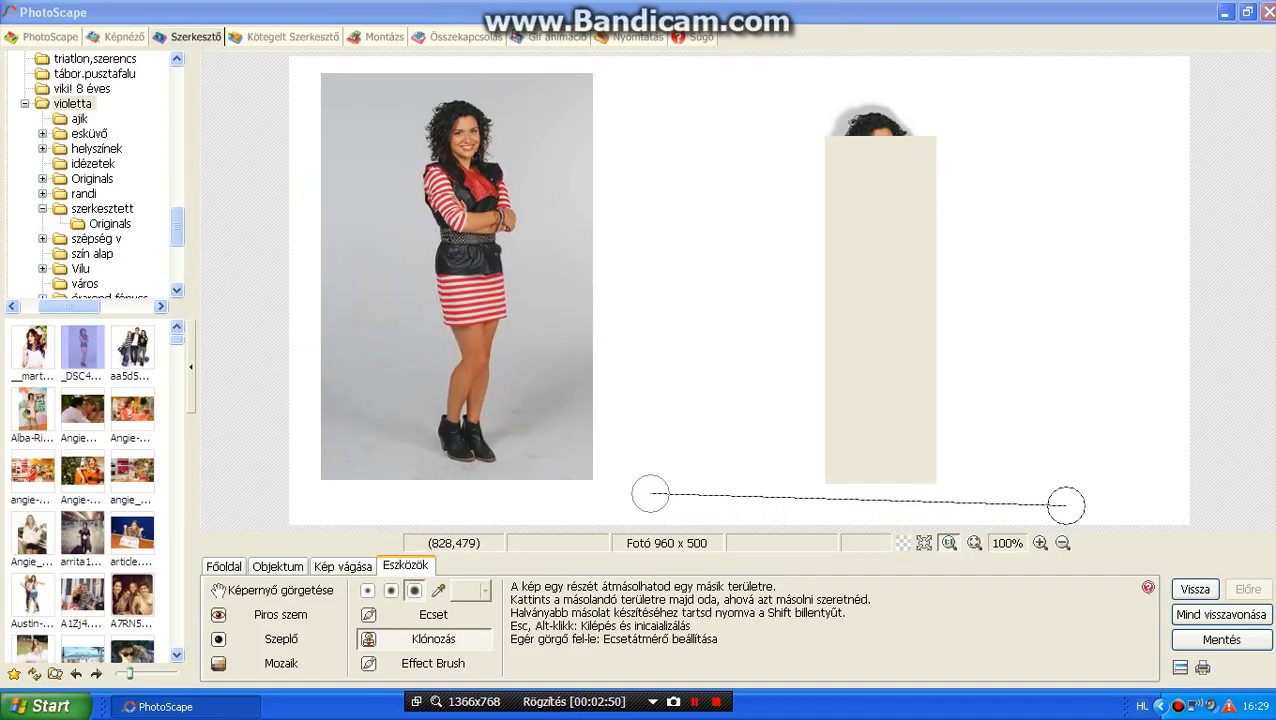
key(ctrl+shift+s)
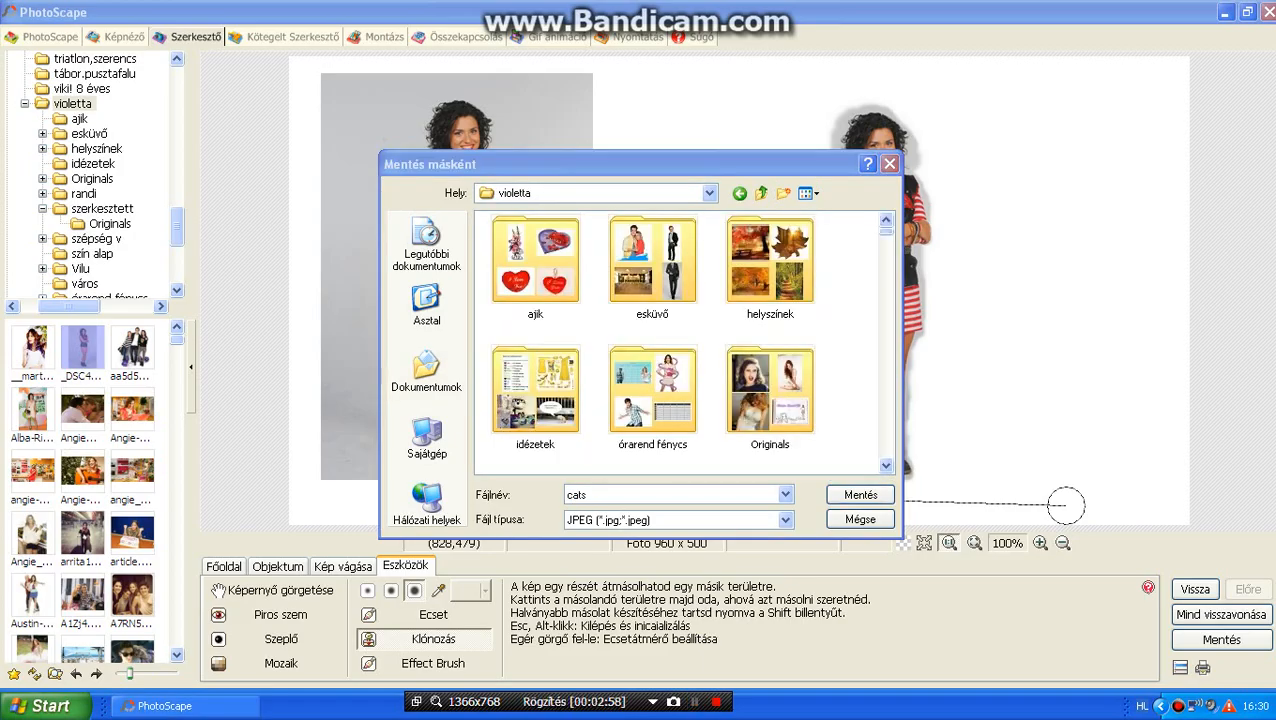
scroll(680, 340, down, 3)
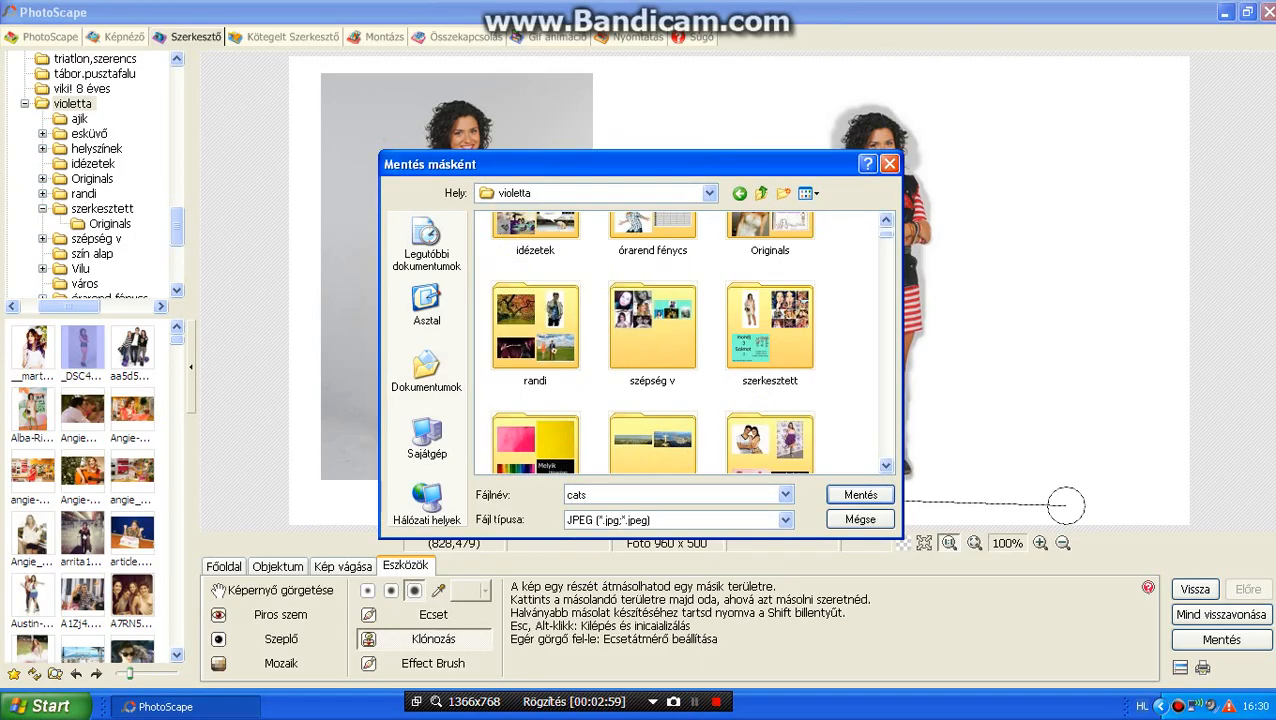
double_click(770, 325)
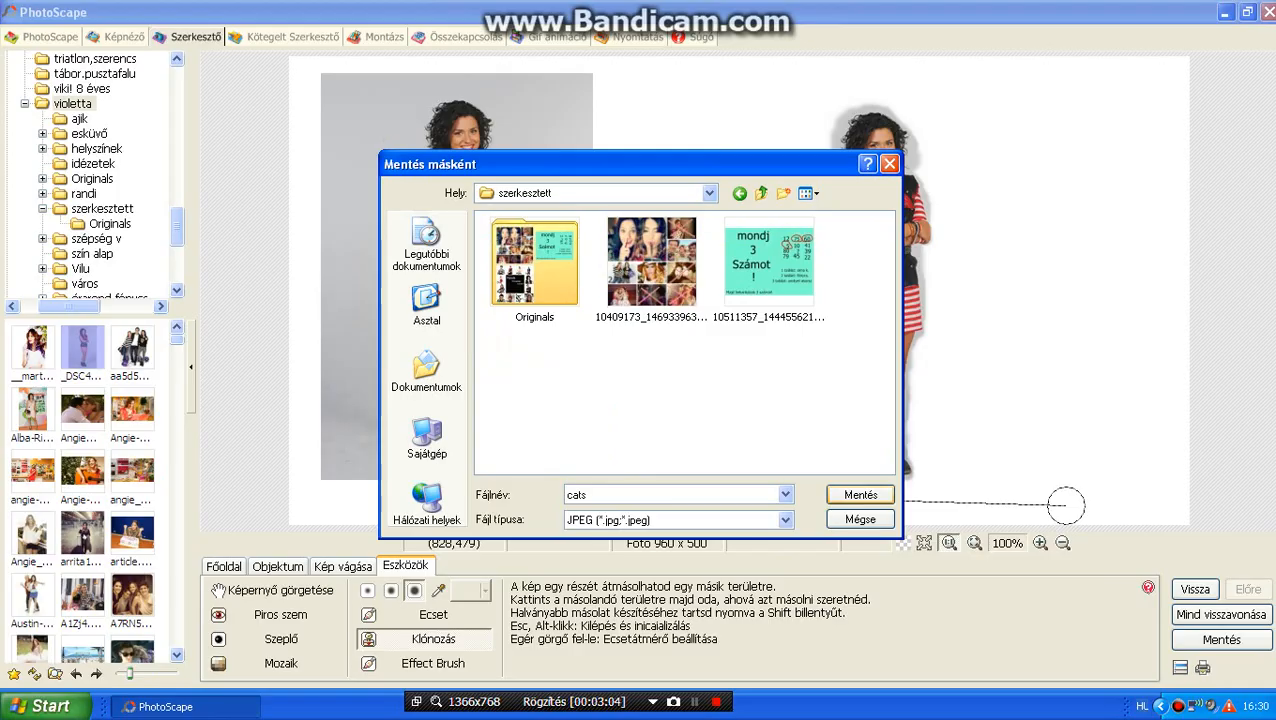
key(Return)
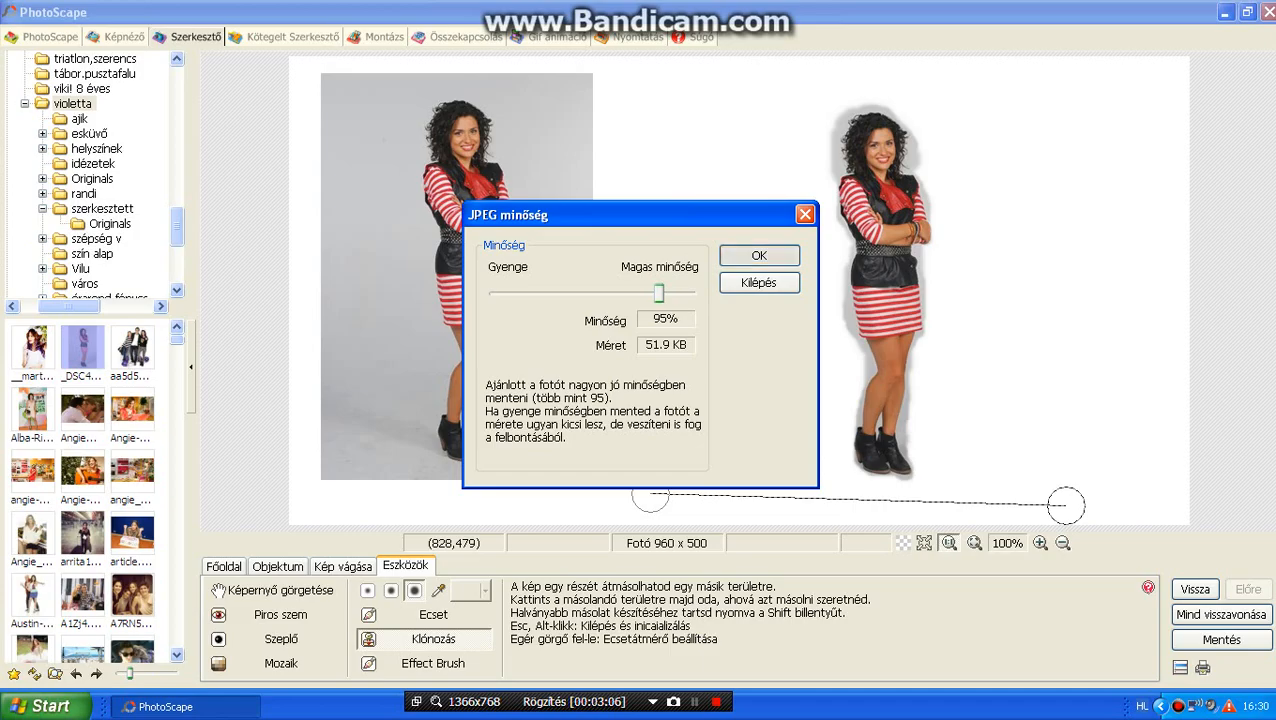
key(Return)
key(shift+F12)
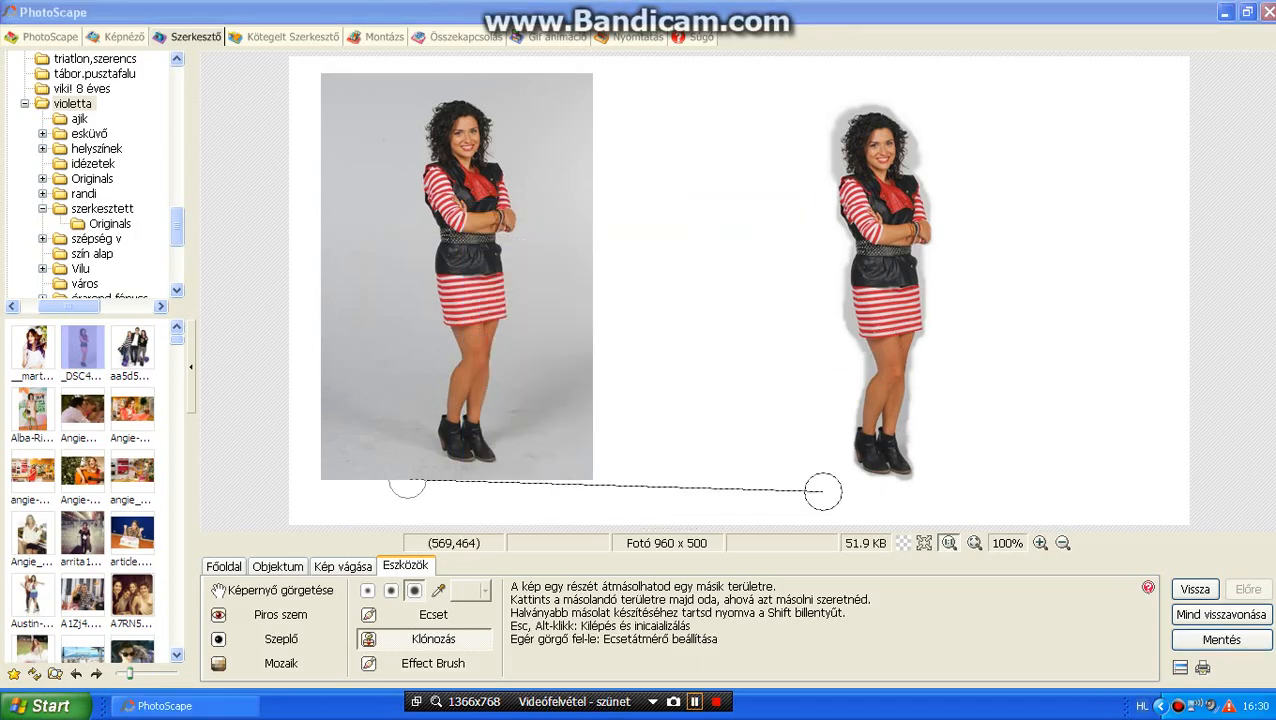
key(shift+F12)
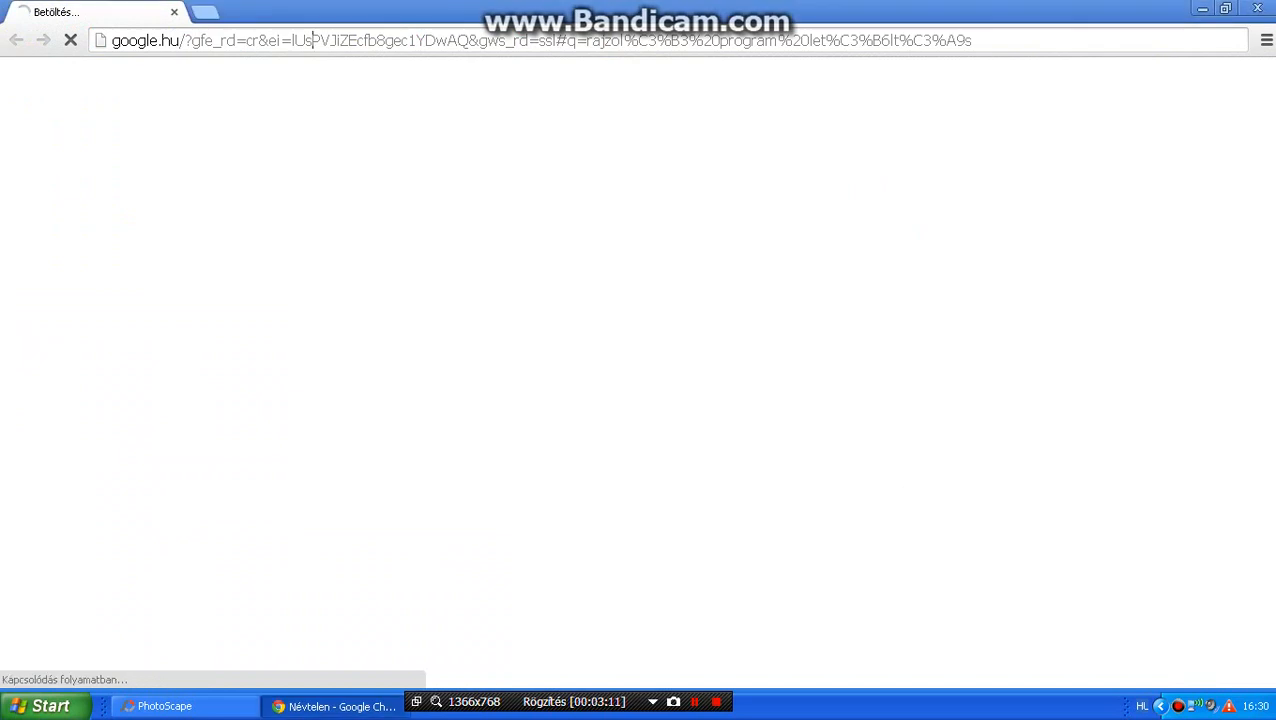
Switch to Google Chrome and search Google for Pixlr.com.
text(g)
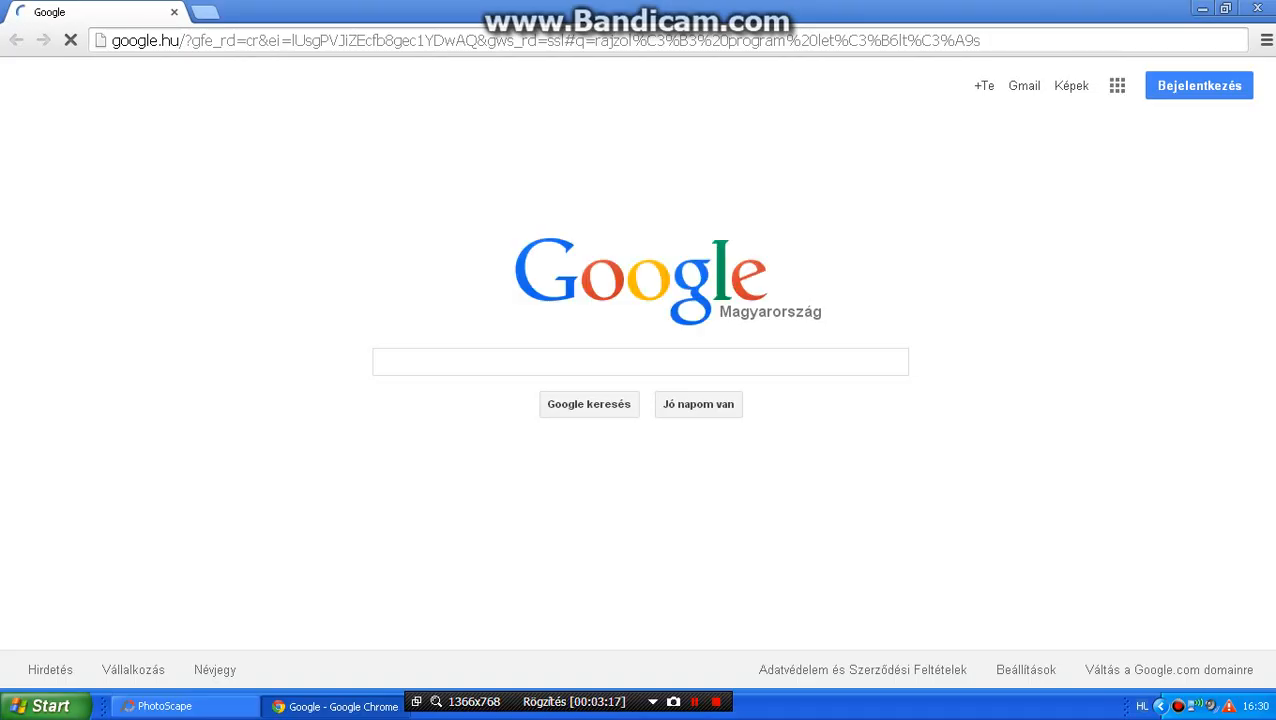
right_click(440, 362)
click(500, 465)
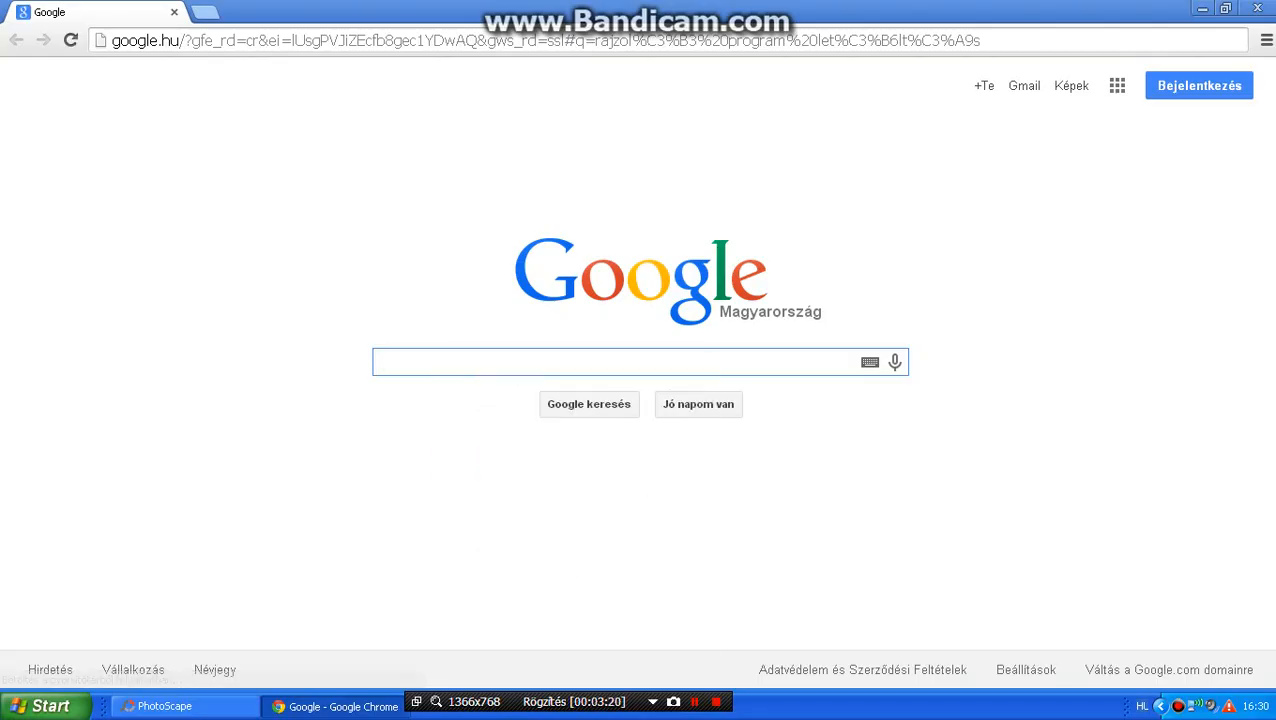
text(Pixlr)
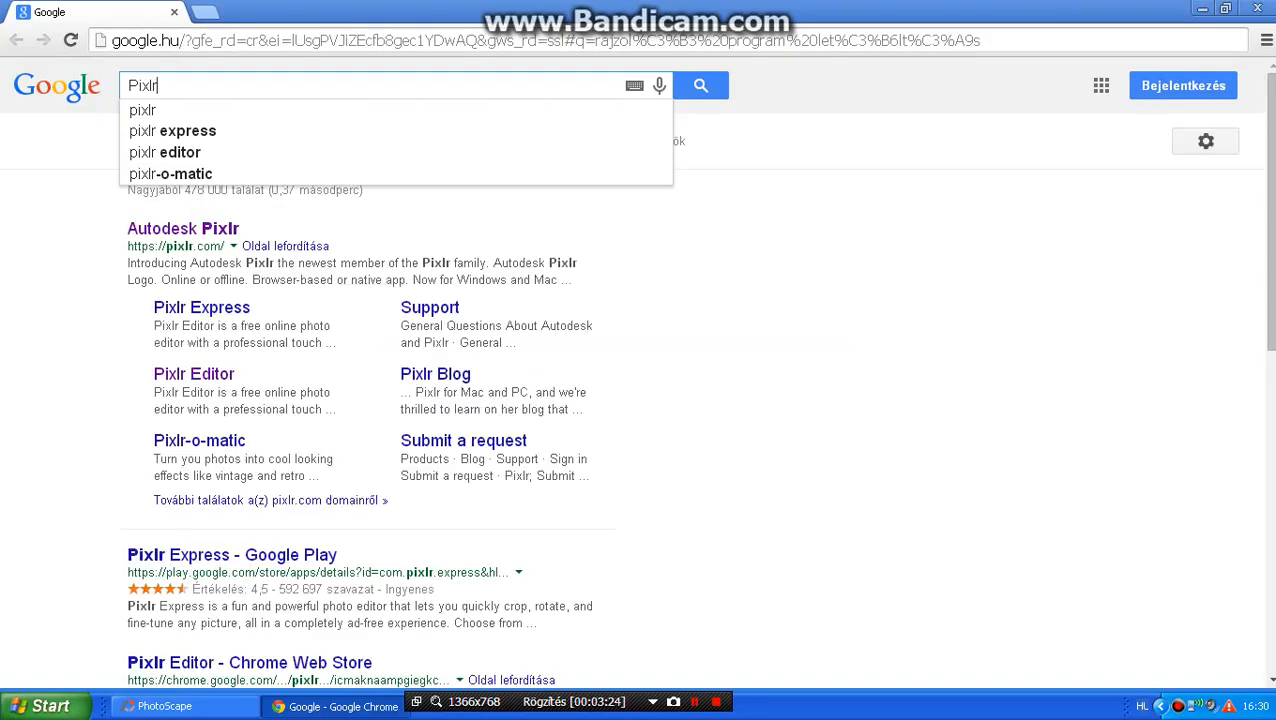
text(.c)
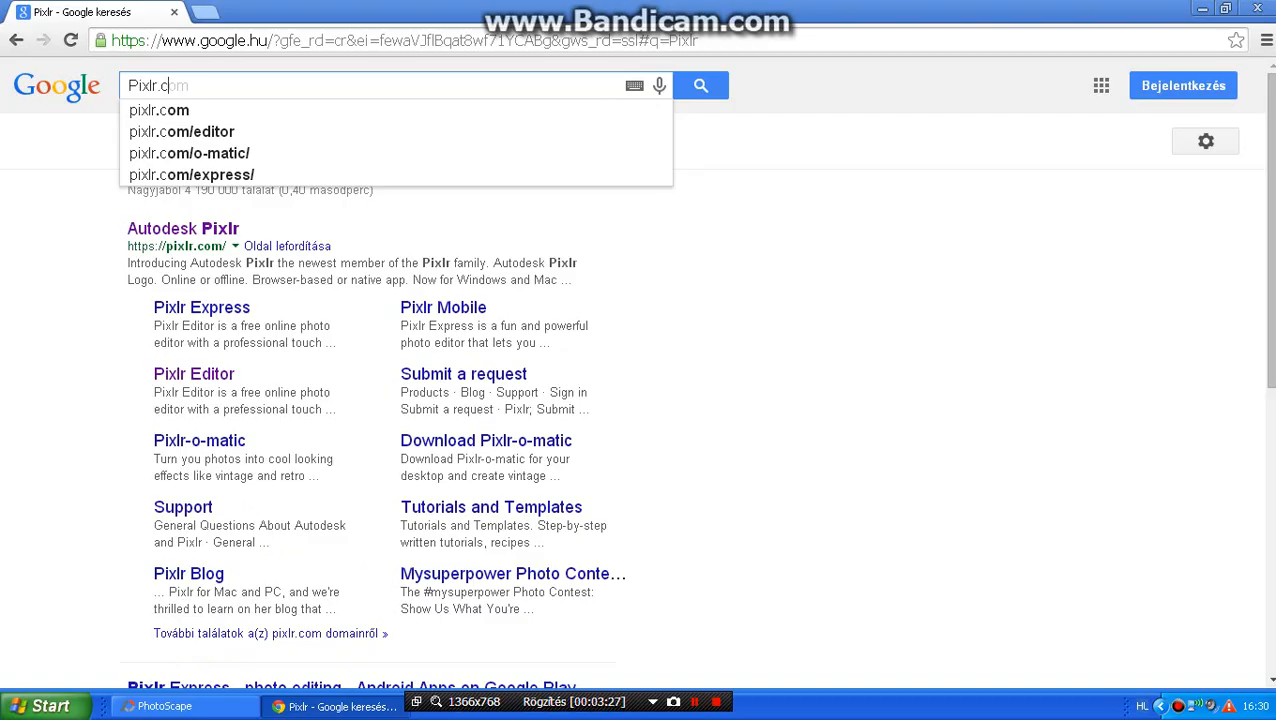
text(om)
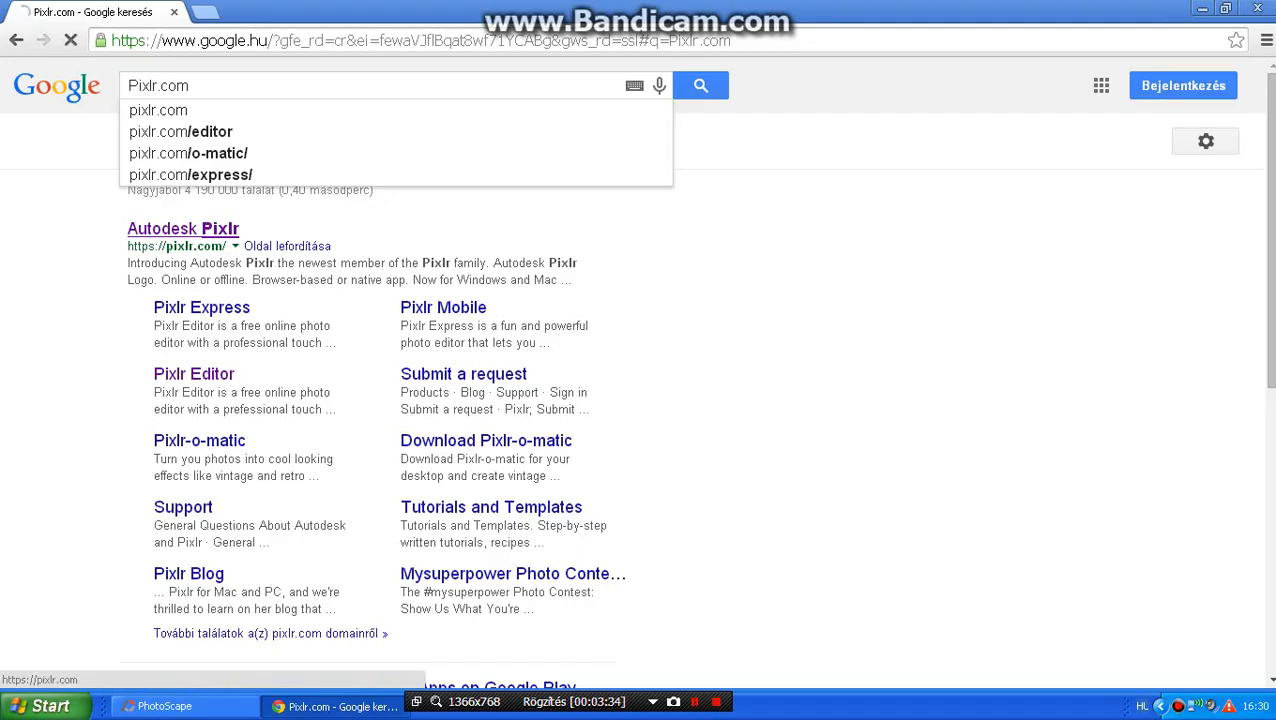
Open the Autodesk Pixlr site from the search results and launch the Pixlr Editor web app.
click(183, 228)
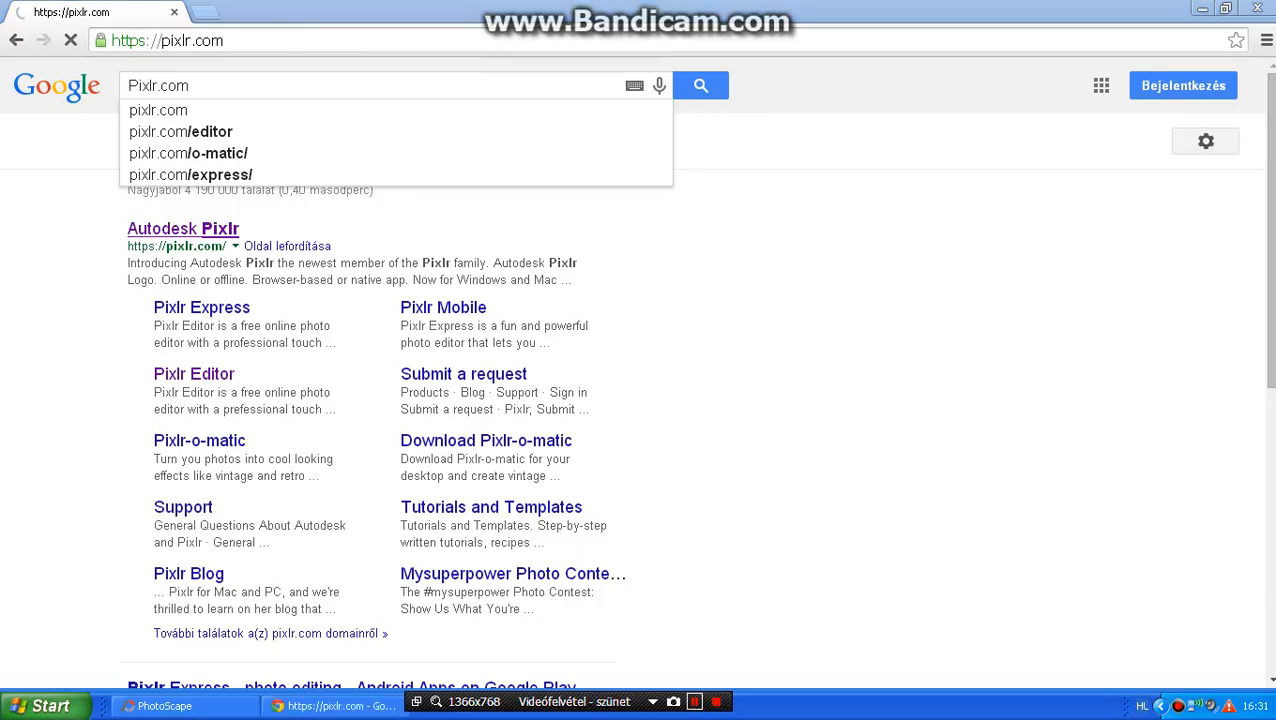
scroll(638, 372, down, 5)
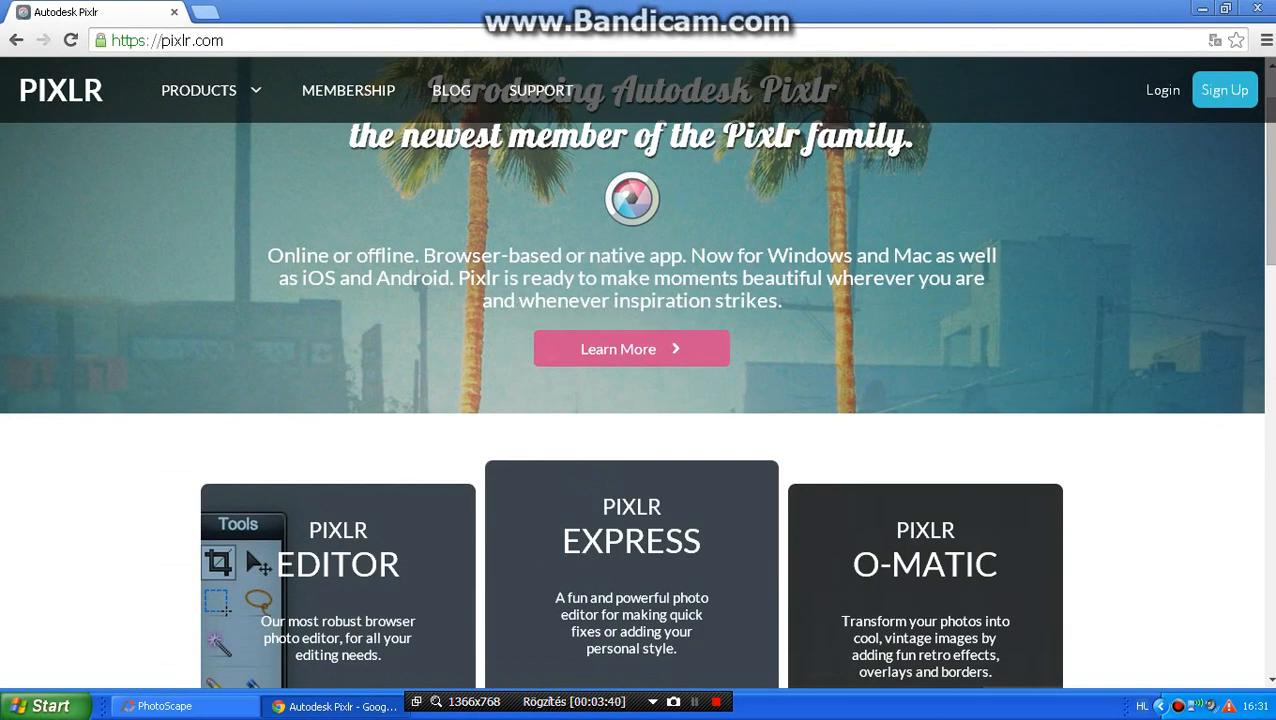
scroll(638, 372, up, 2)
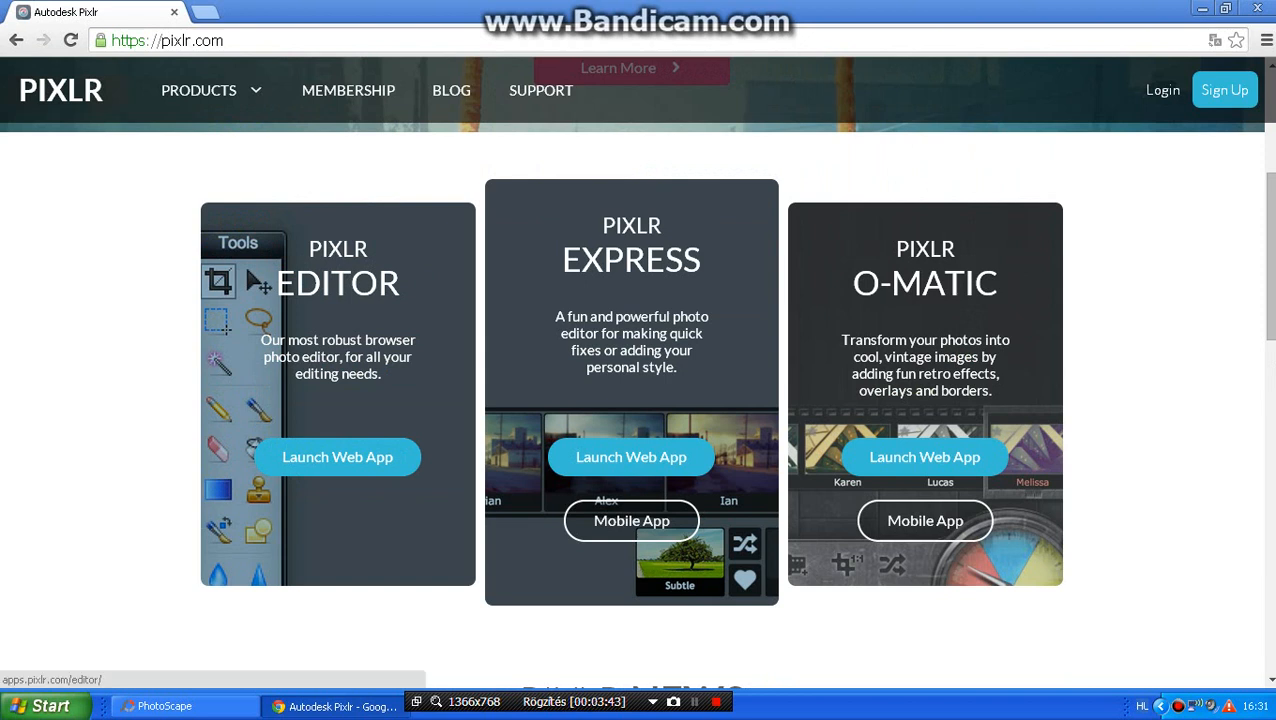
click(337, 456)
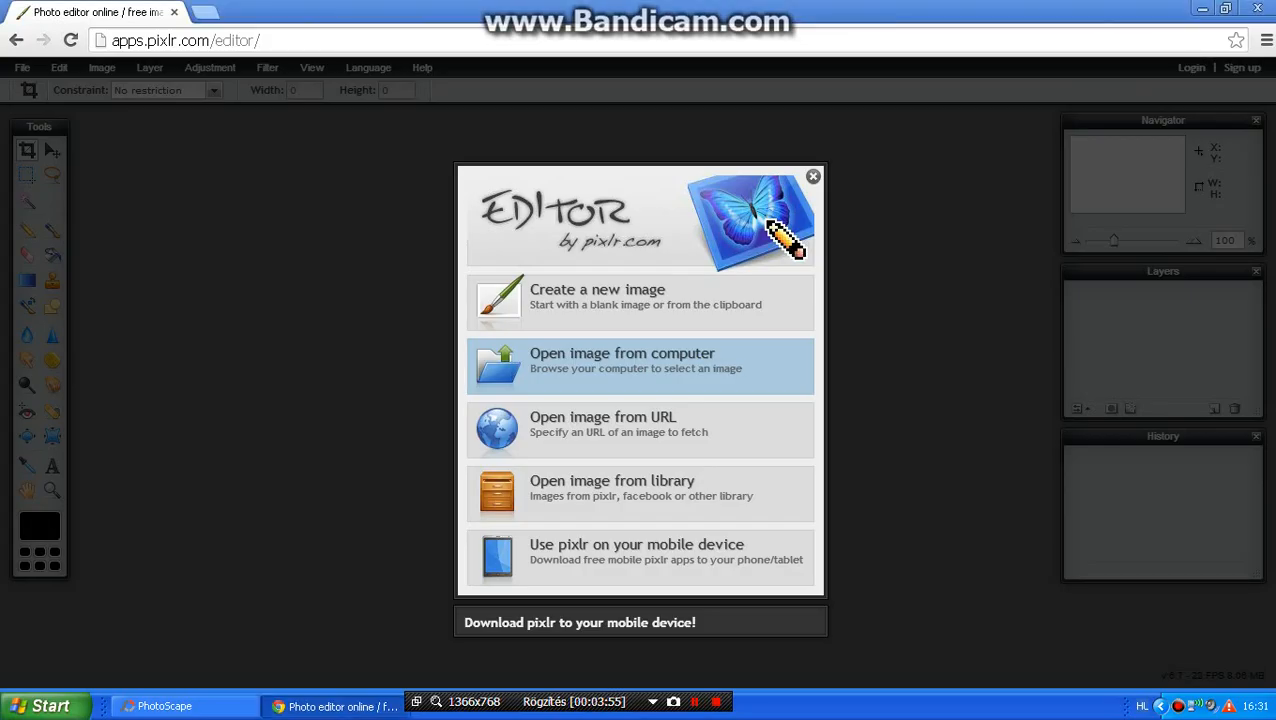
key(Escape)
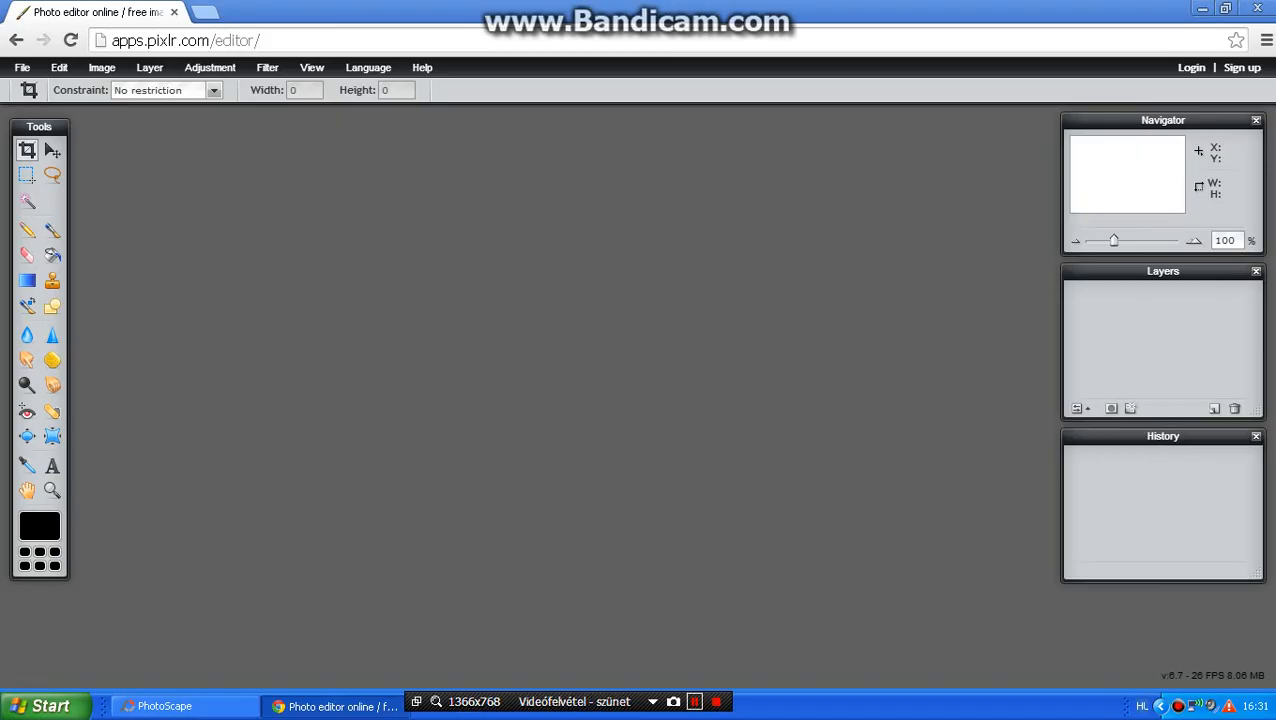
key(ctrl+o)
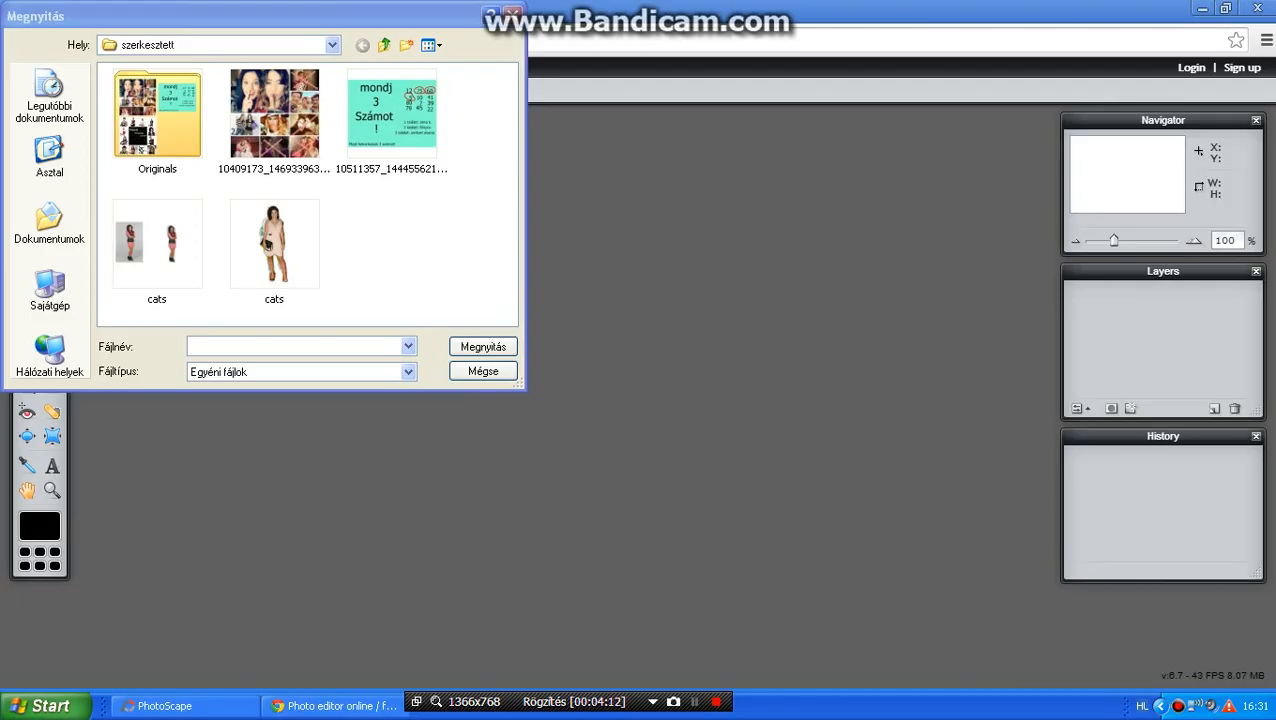
click(511, 14)
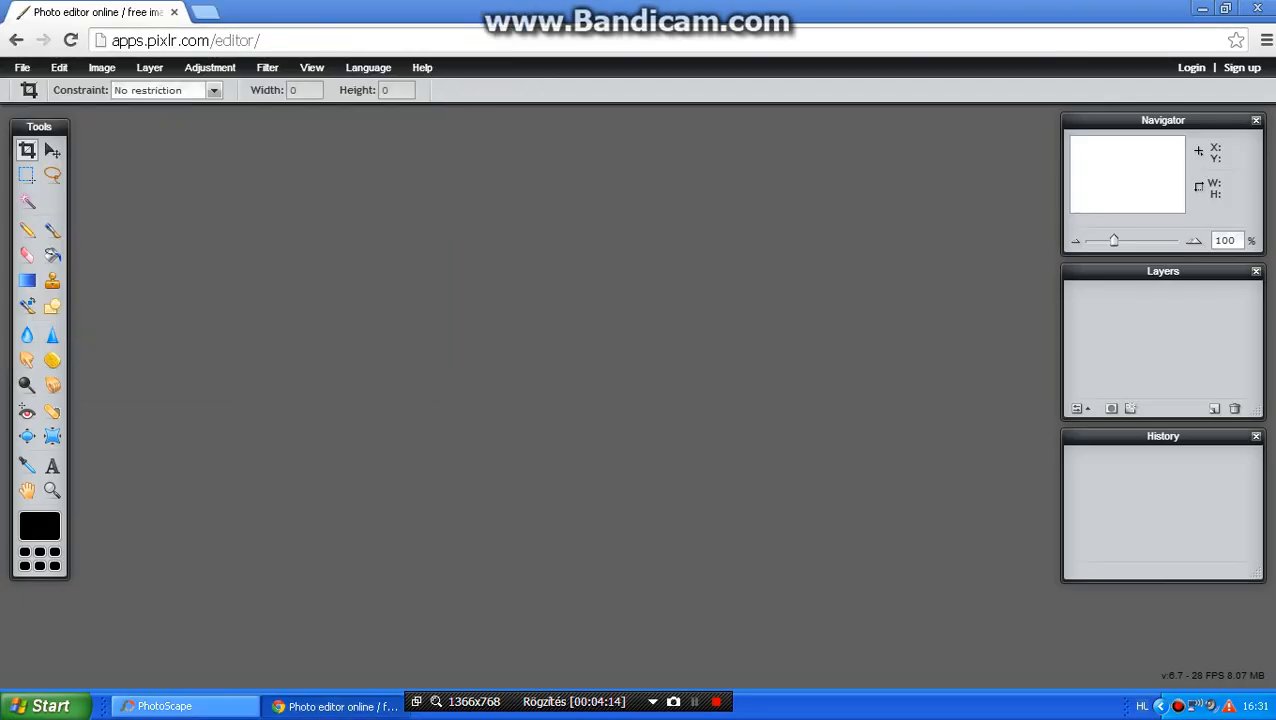
Switch to PhotoScape and crop the image freehand to about 199 x 448 px around the cloned woman.
click(164, 706)
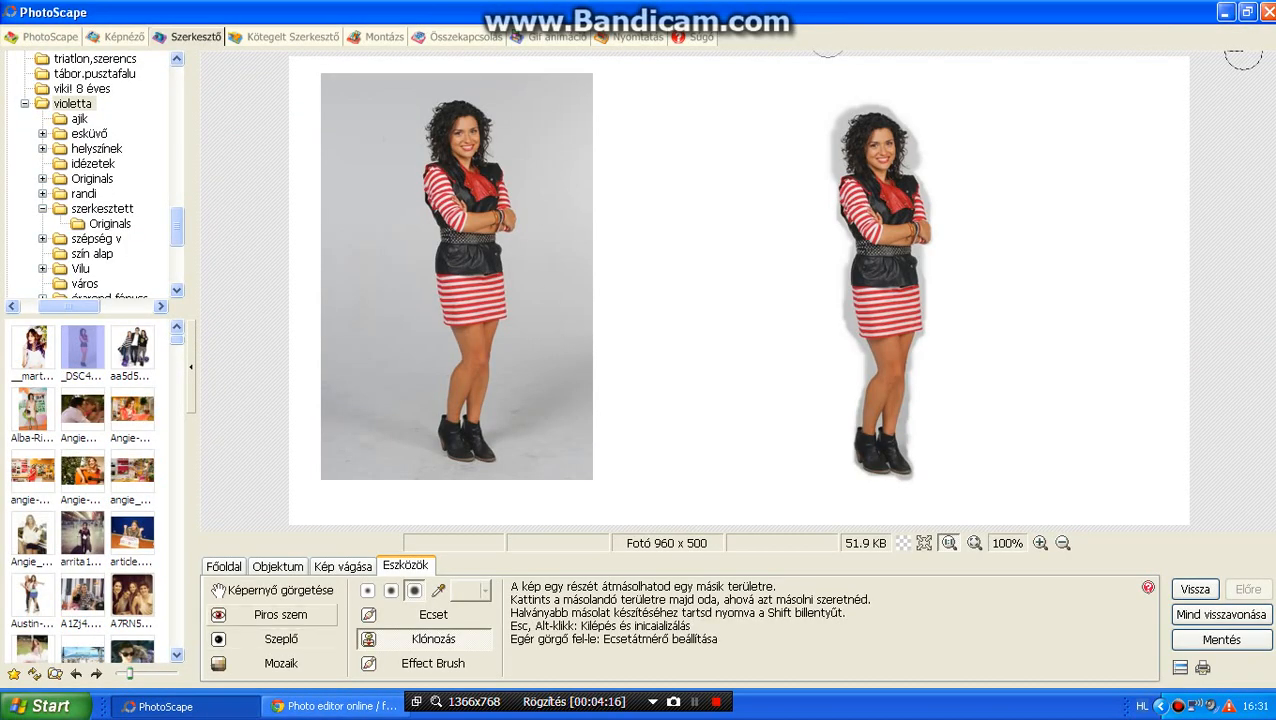
click(343, 566)
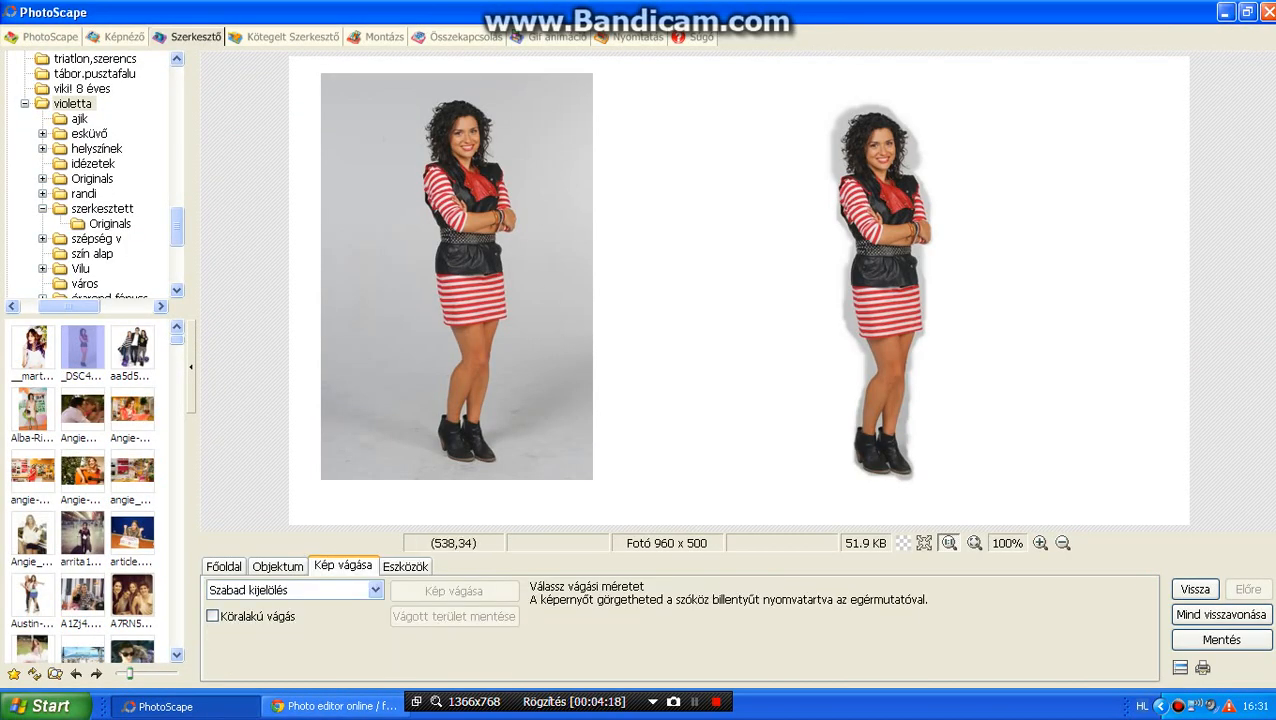
drag(792, 87, 980, 507)
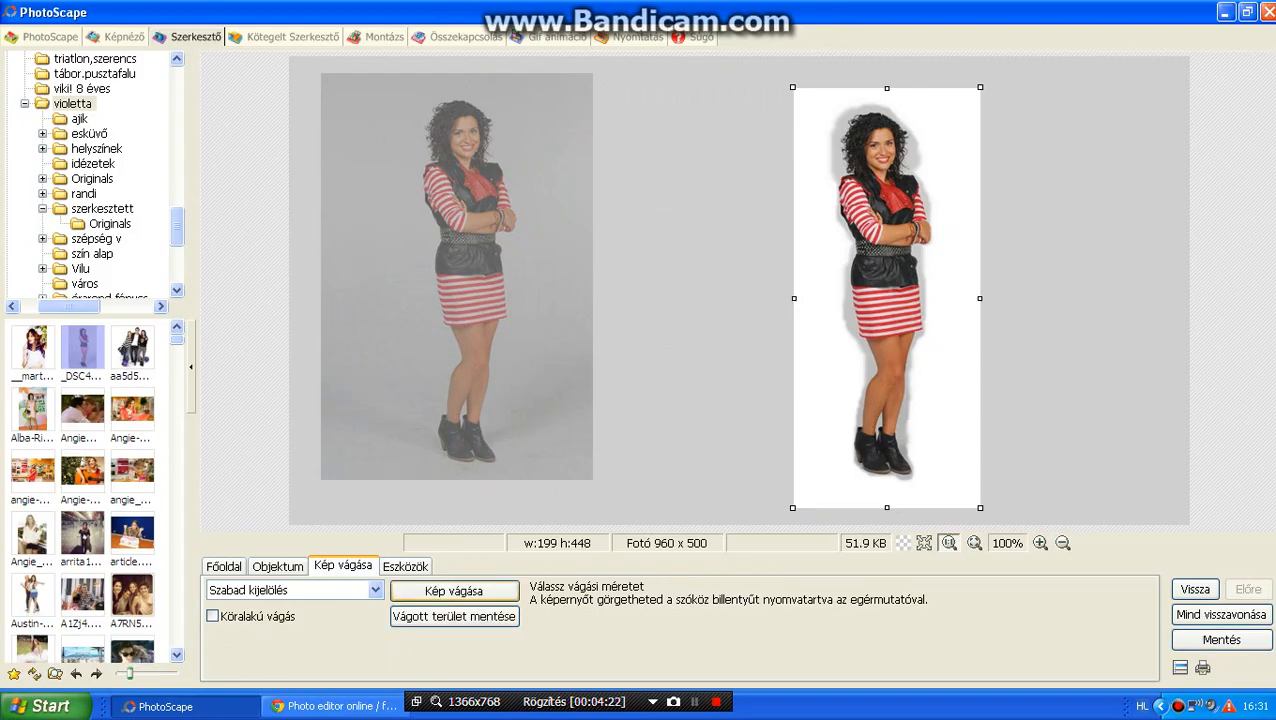
click(453, 591)
Save the cropped image over the existing file at 95% JPEG quality.
click(1221, 639)
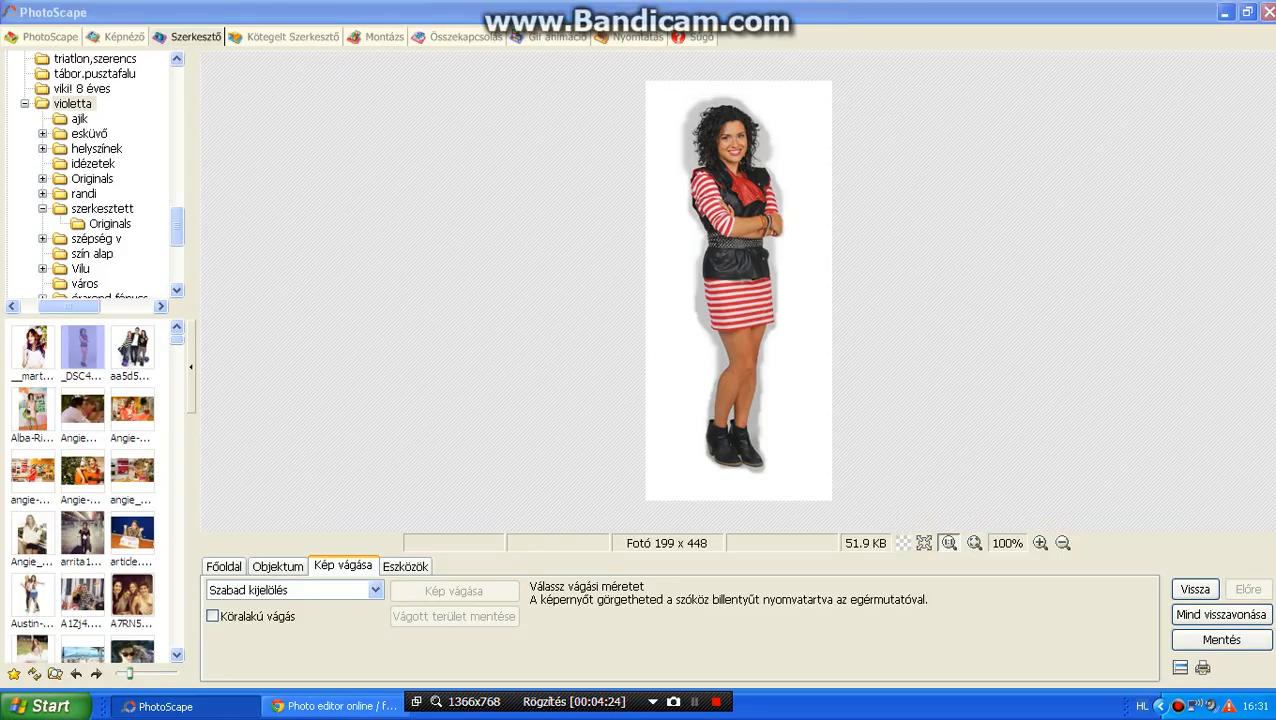
click(394, 186)
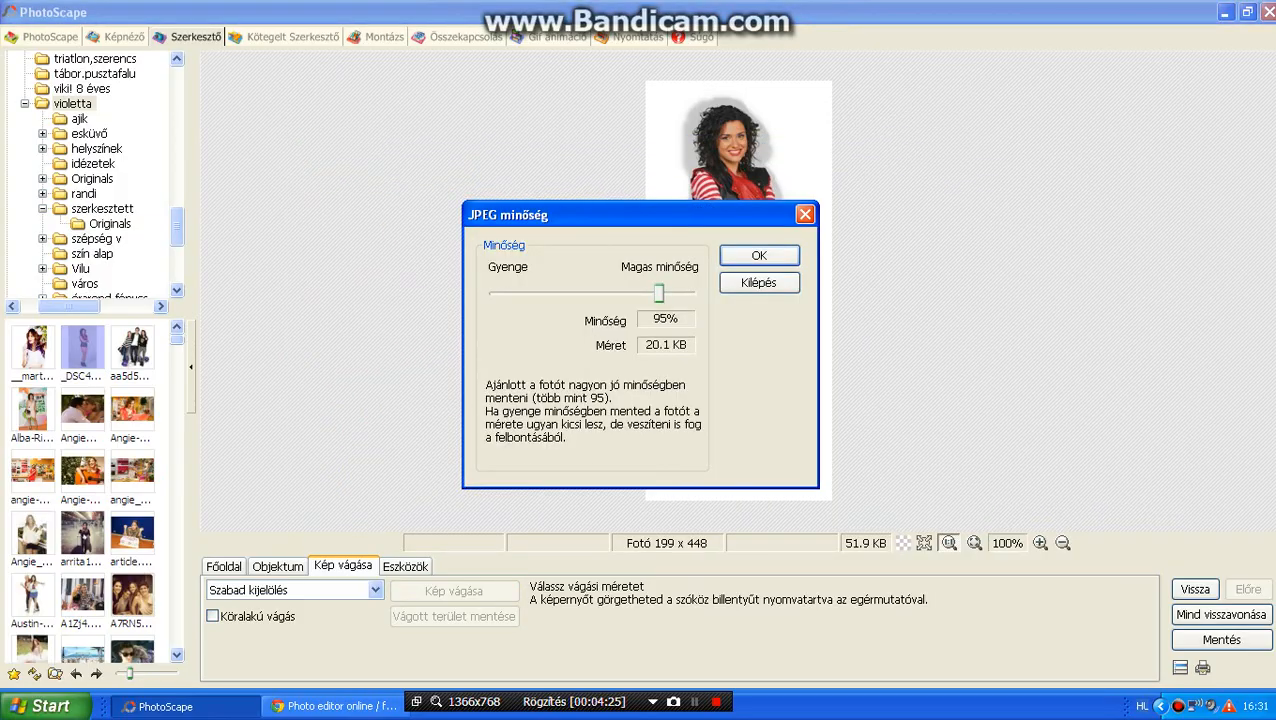
click(763, 253)
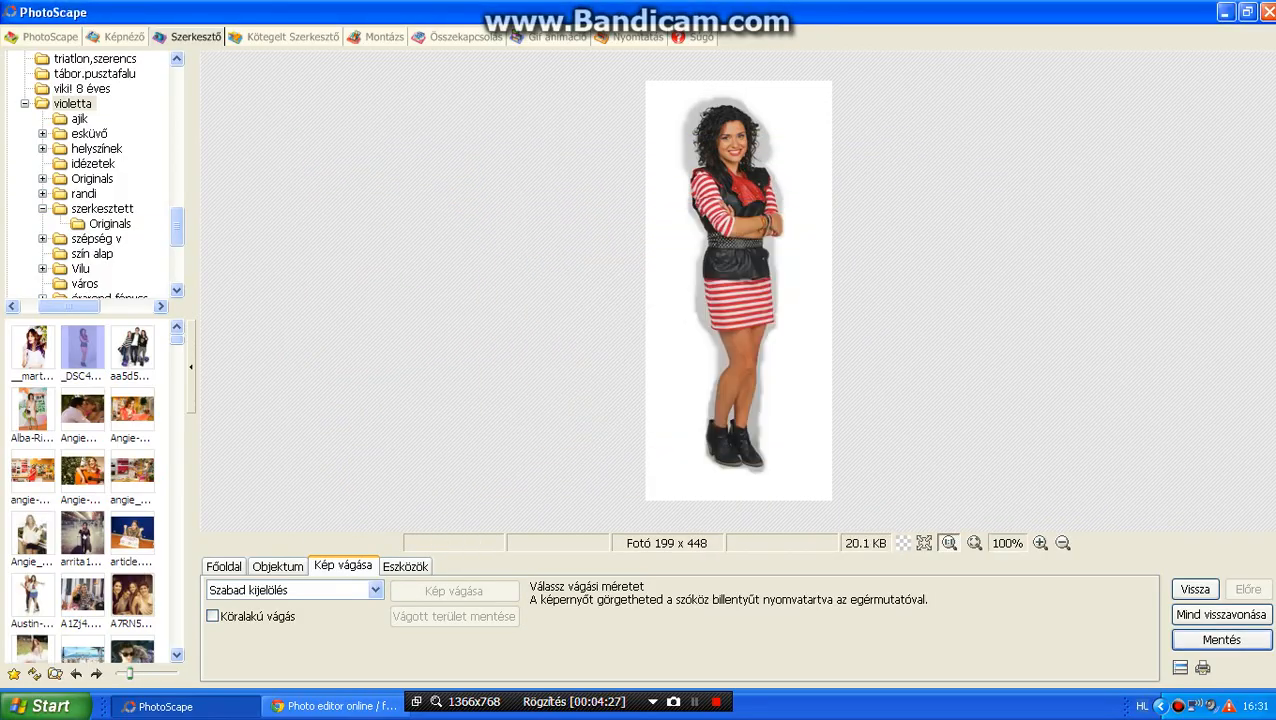
Switch to Pixlr Editor in Chrome and open the cropped cats image of the woman from the szerkesztett folder.
click(335, 706)
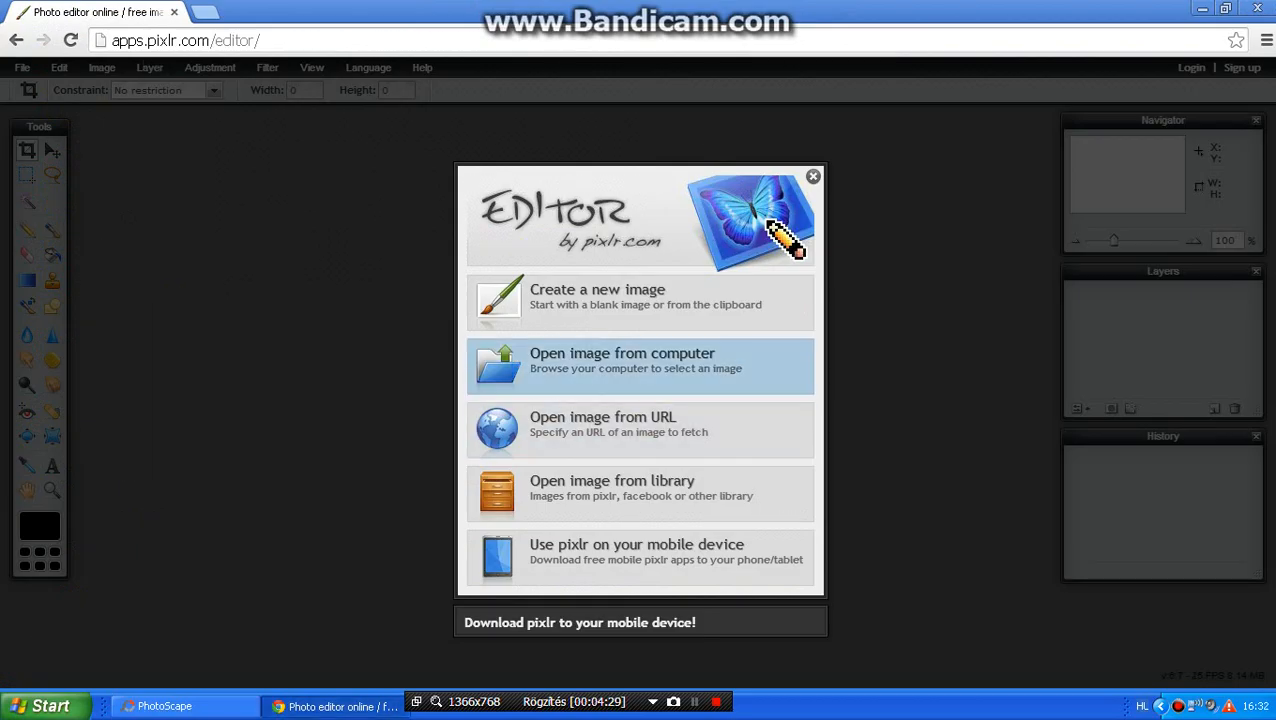
key(Escape)
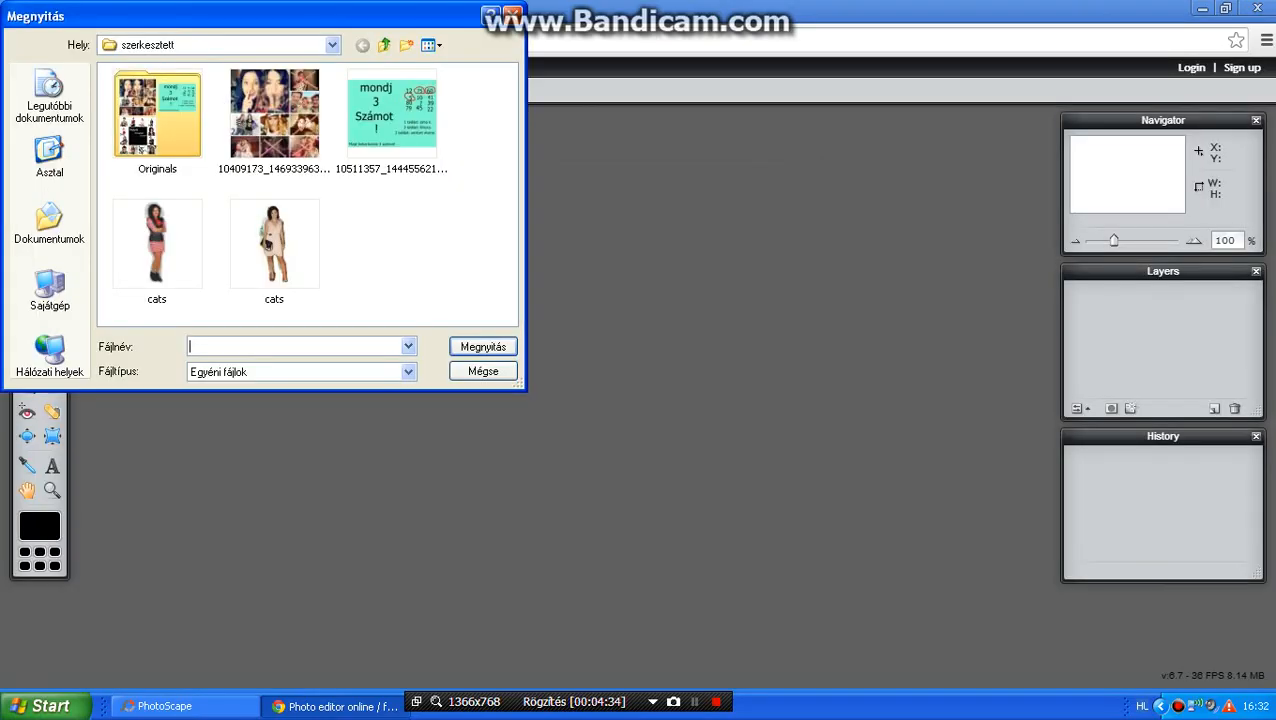
click(157, 245)
key(Return)
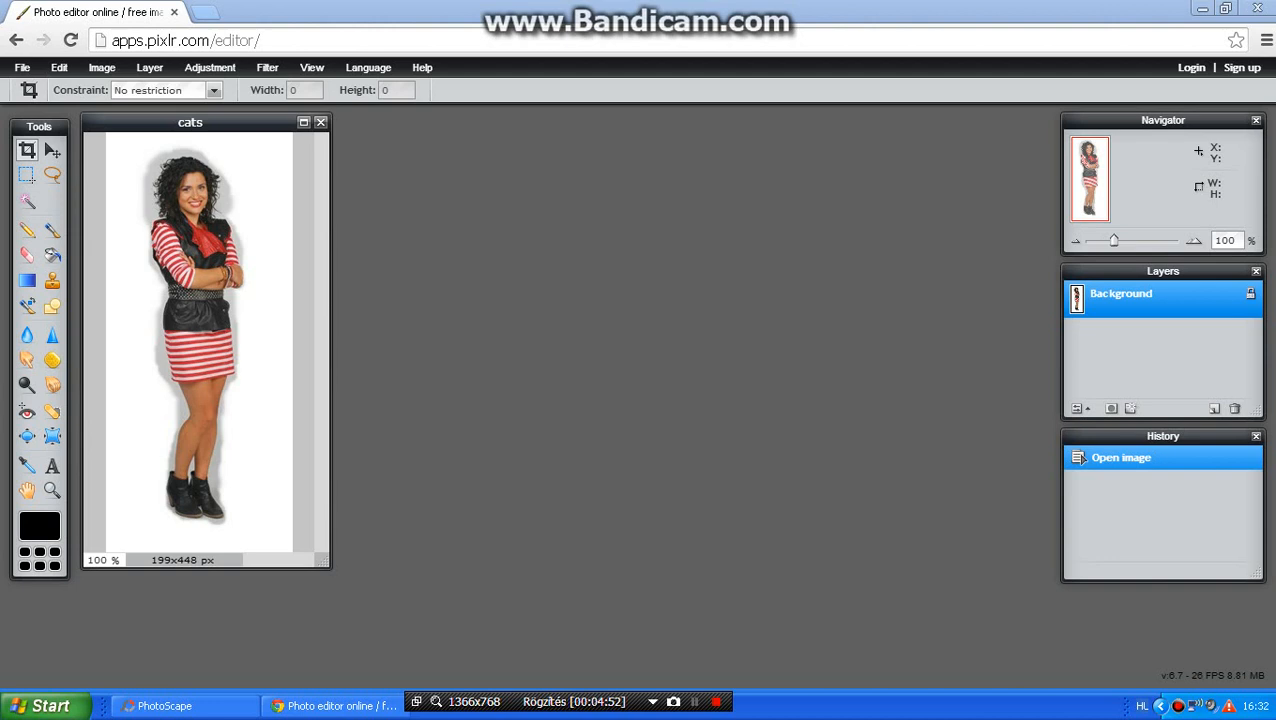
Unlock the Background layer, add a new empty layer, and move the photo layer above it.
double_click(1250, 293)
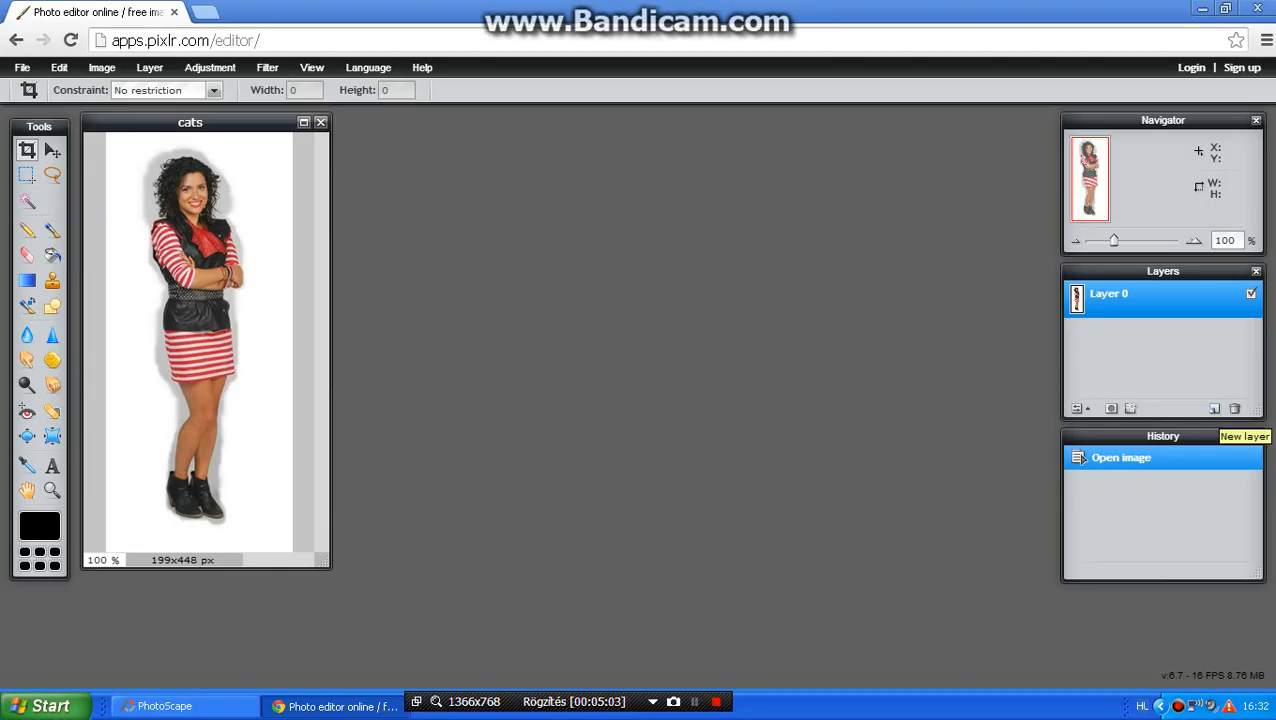
click(1214, 409)
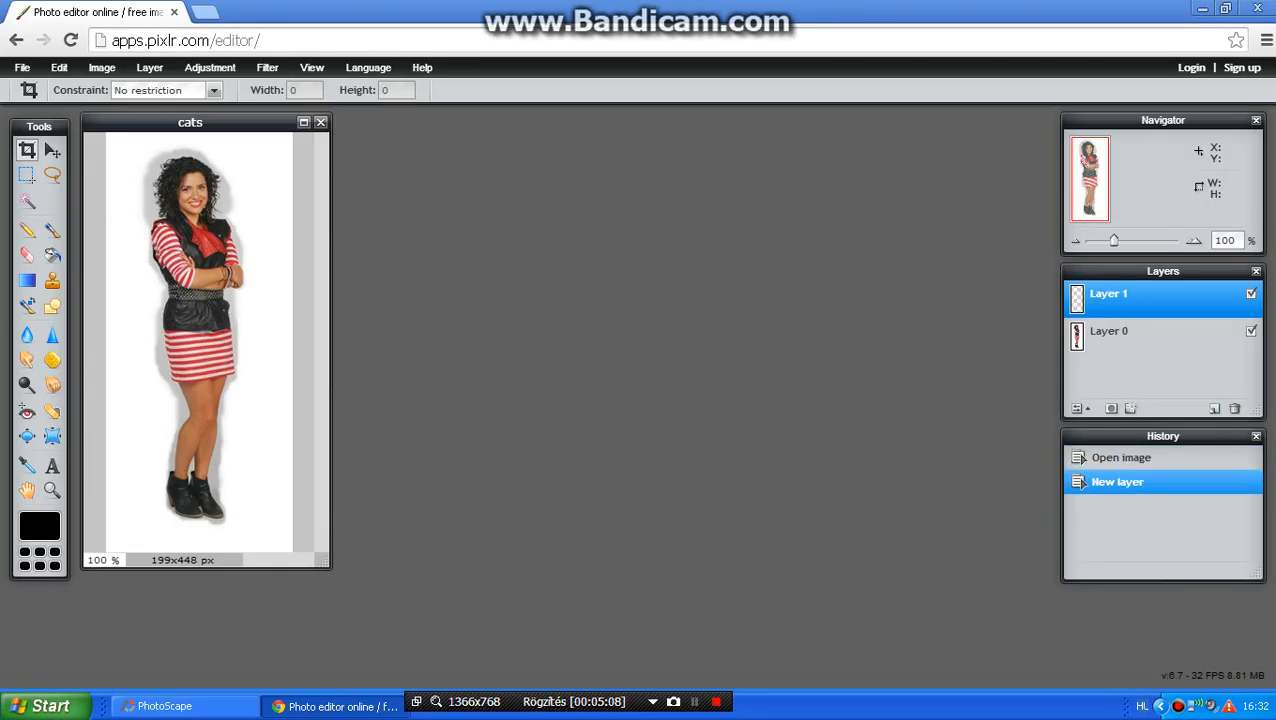
click(1130, 331)
drag(1130, 331, 1130, 292)
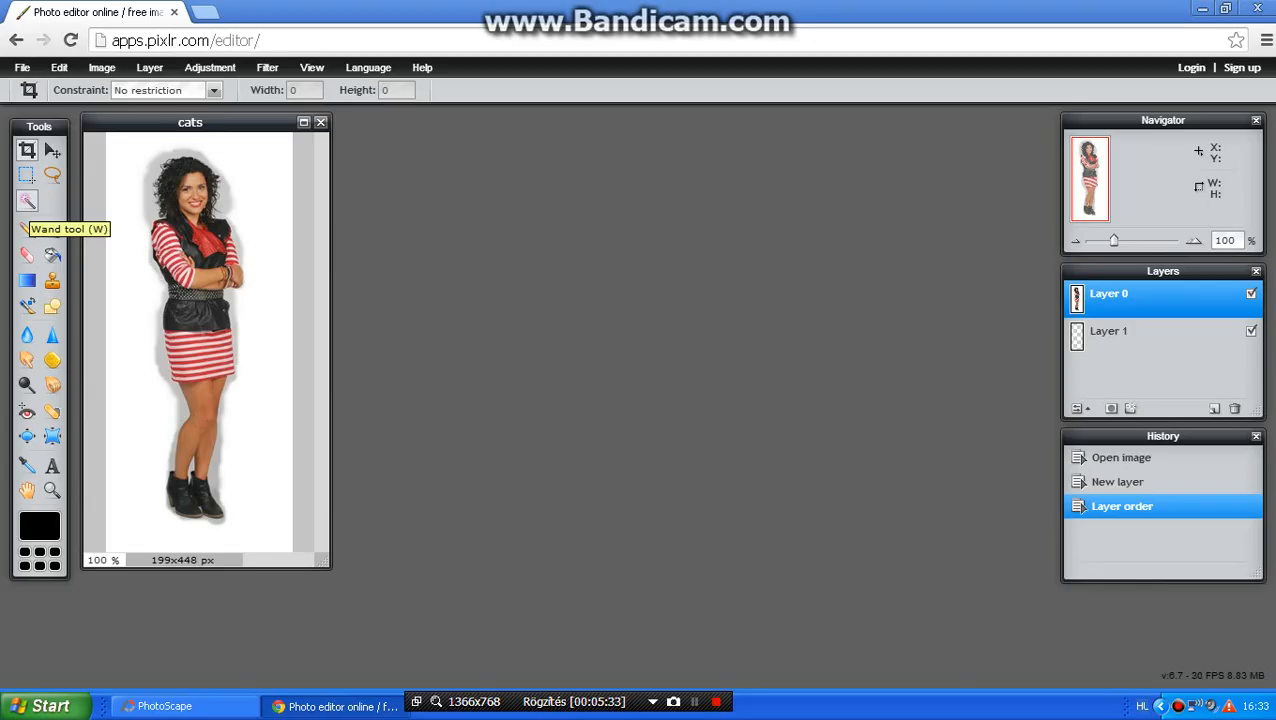
Select the white background around the woman with the Wand tool at tolerance 21 and delete it.
click(27, 201)
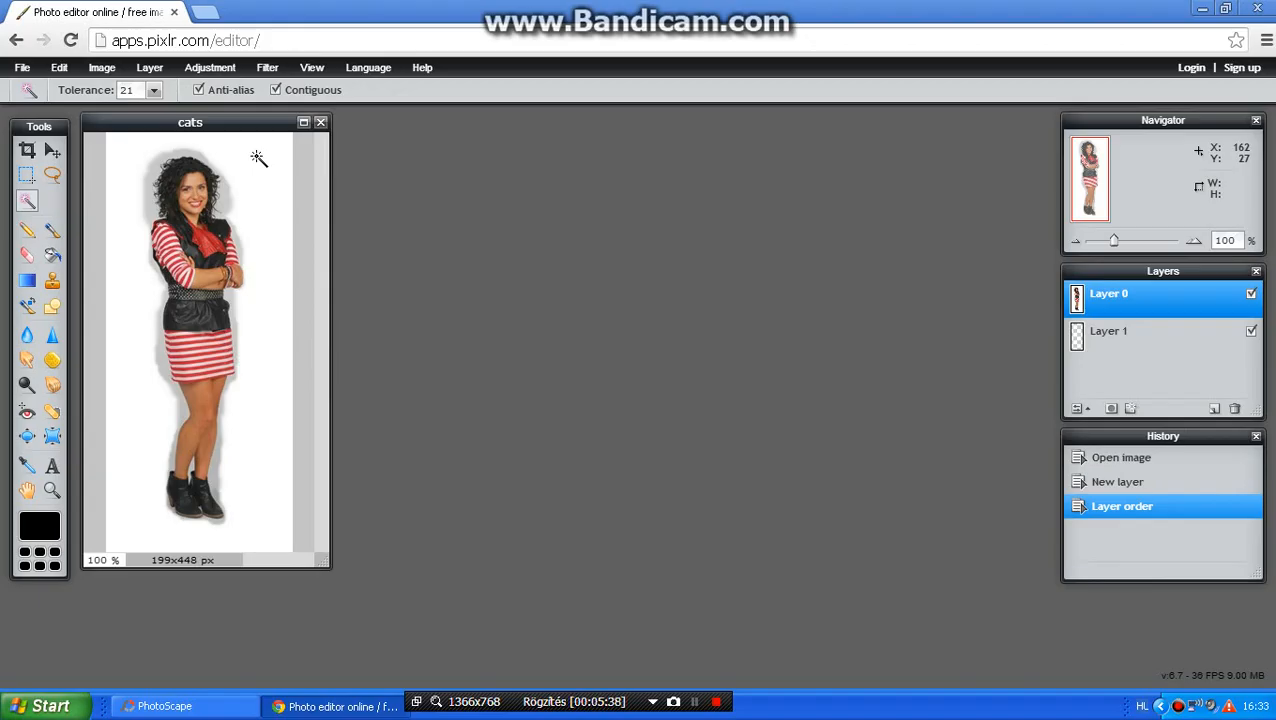
click(258, 158)
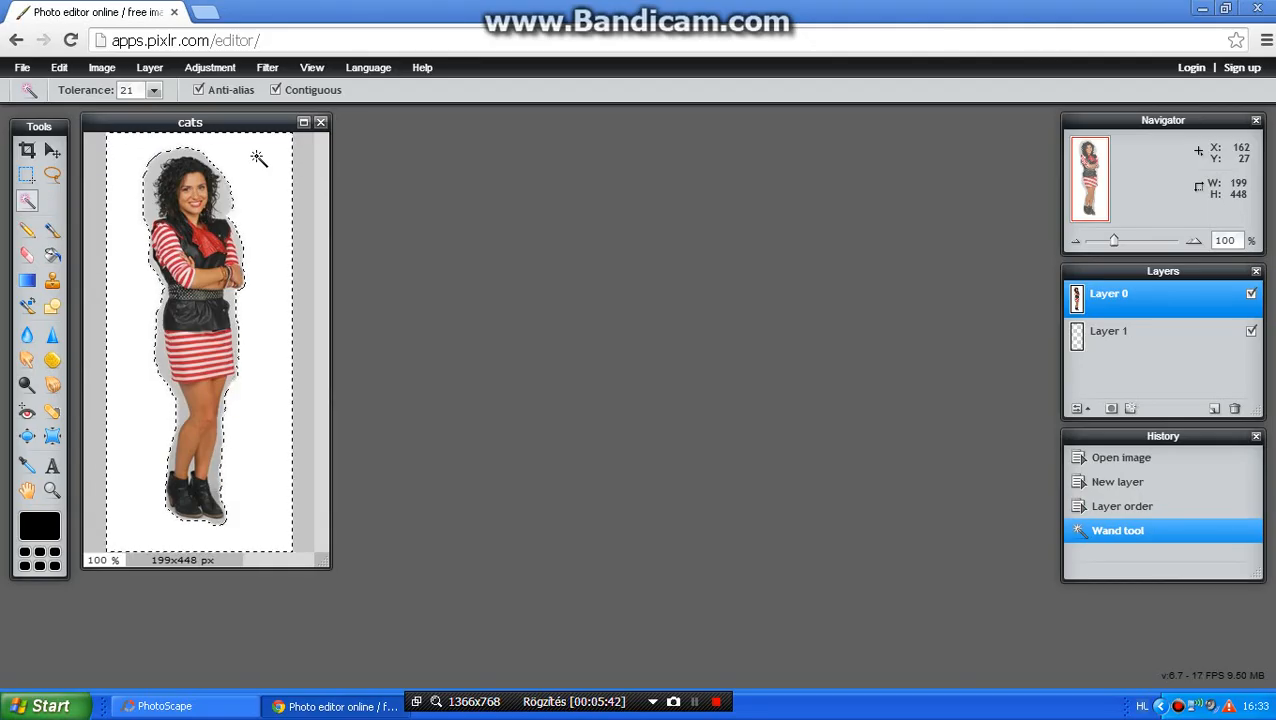
key(Delete)
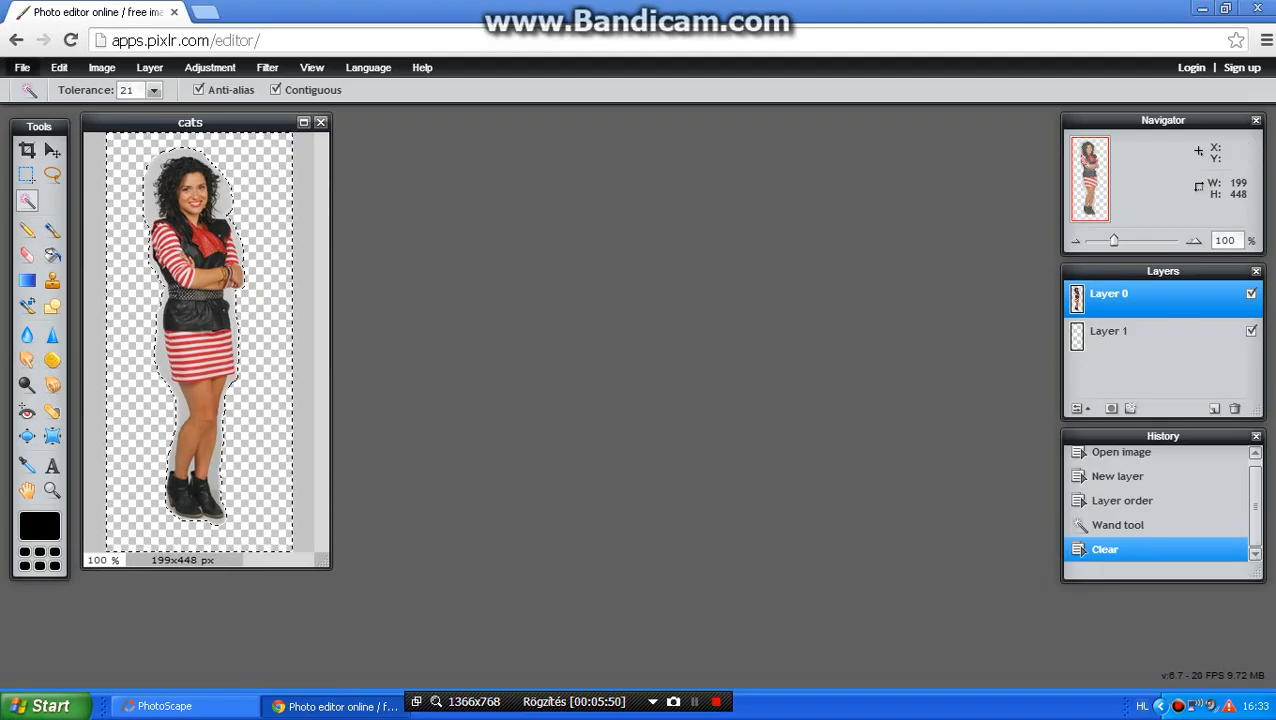
Save the image to the computer as a transparent PNG named cats in the szerkesztett folder, overwriting the existing file.
click(22, 67)
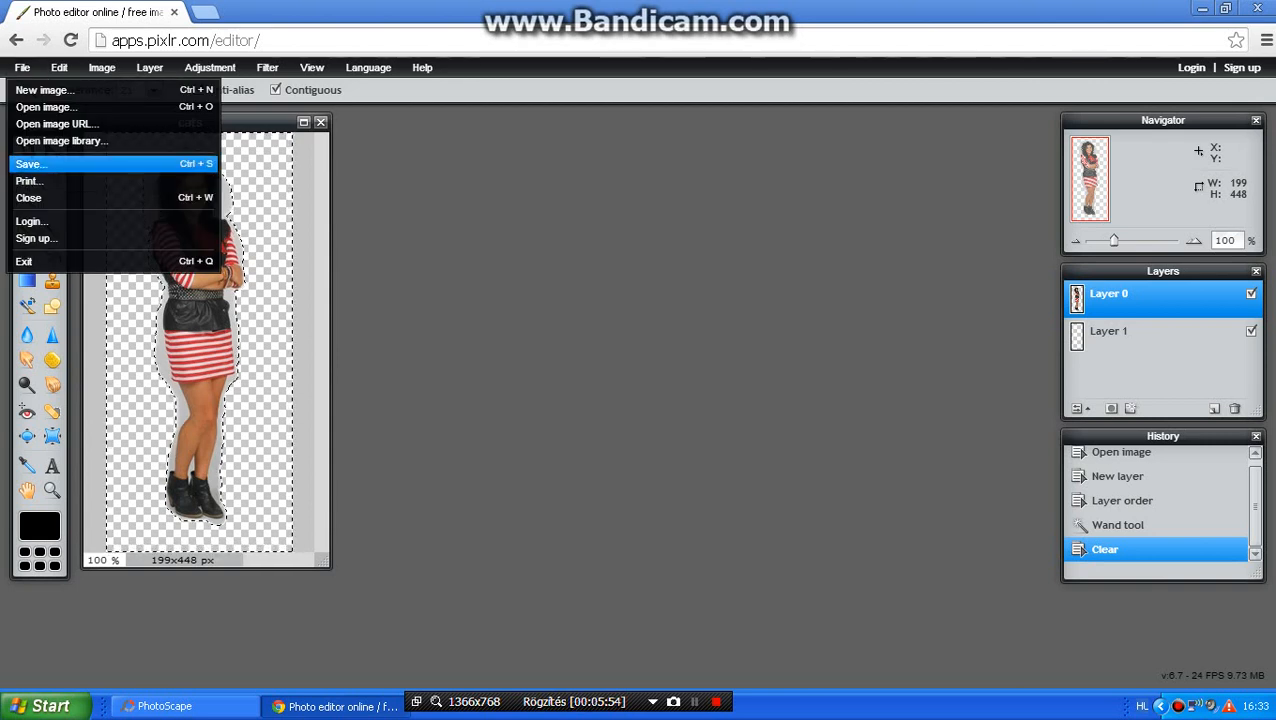
click(30, 164)
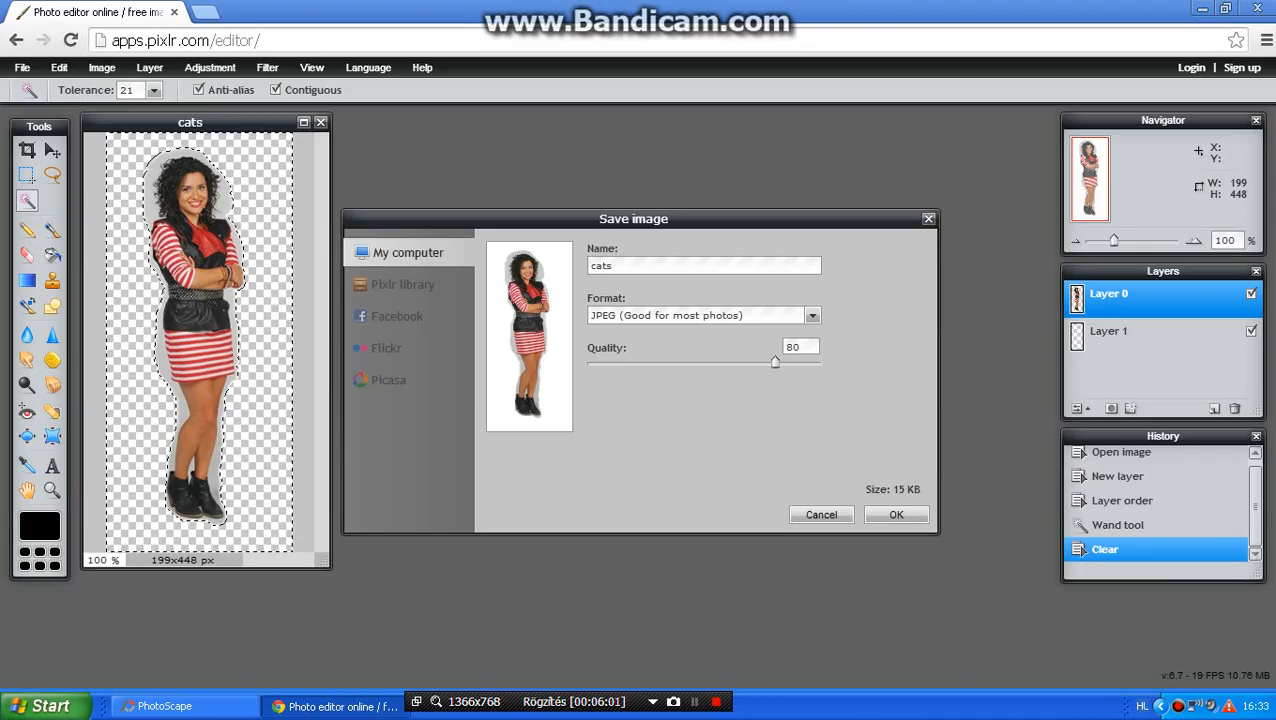
key(shift+F12)
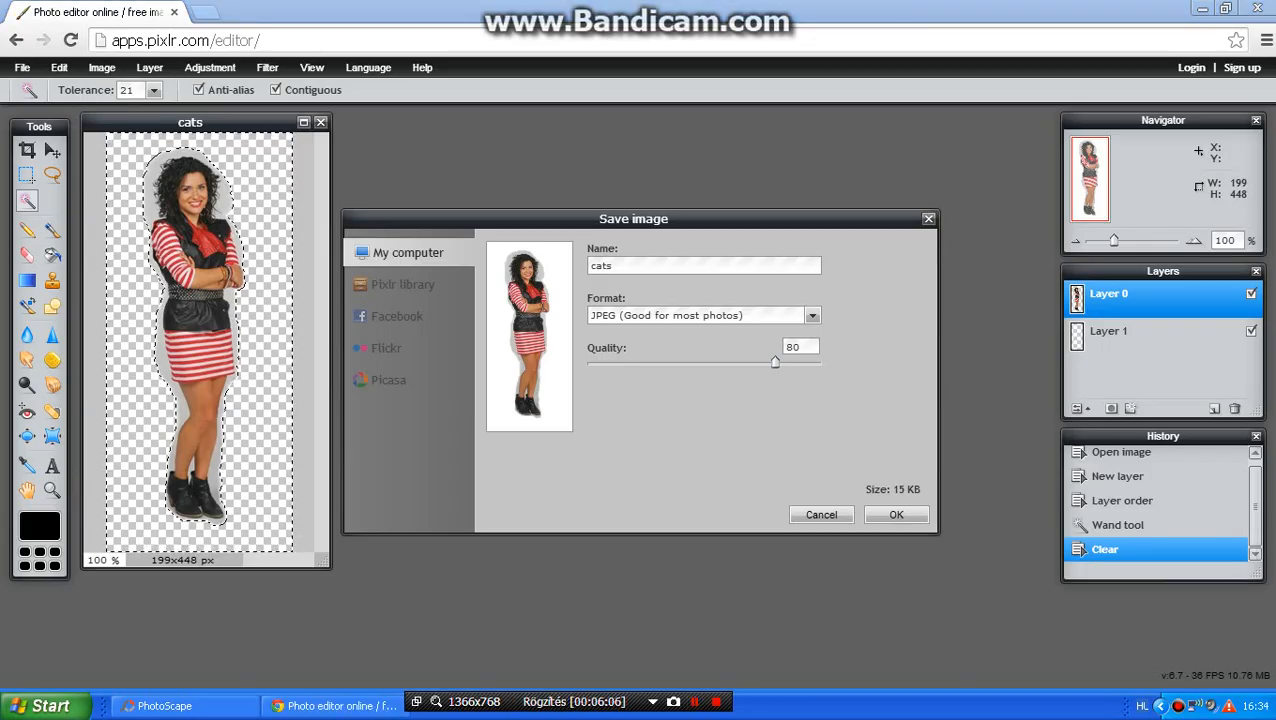
click(812, 315)
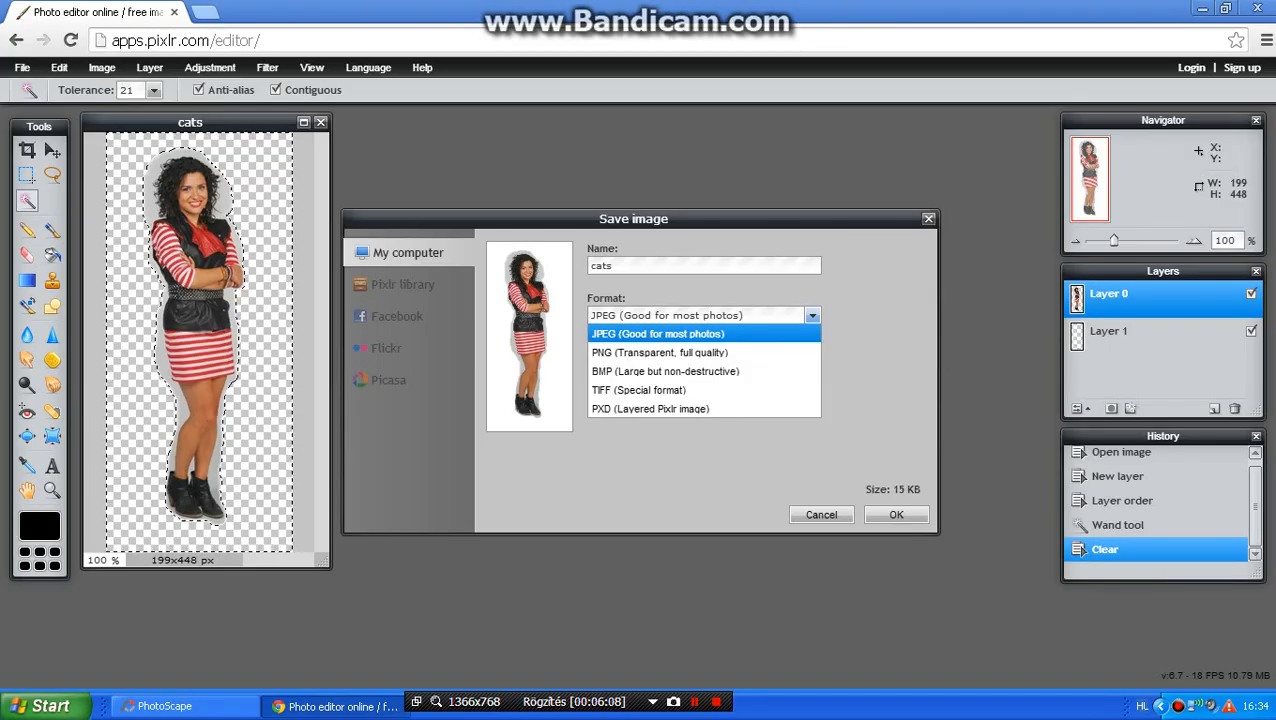
click(660, 352)
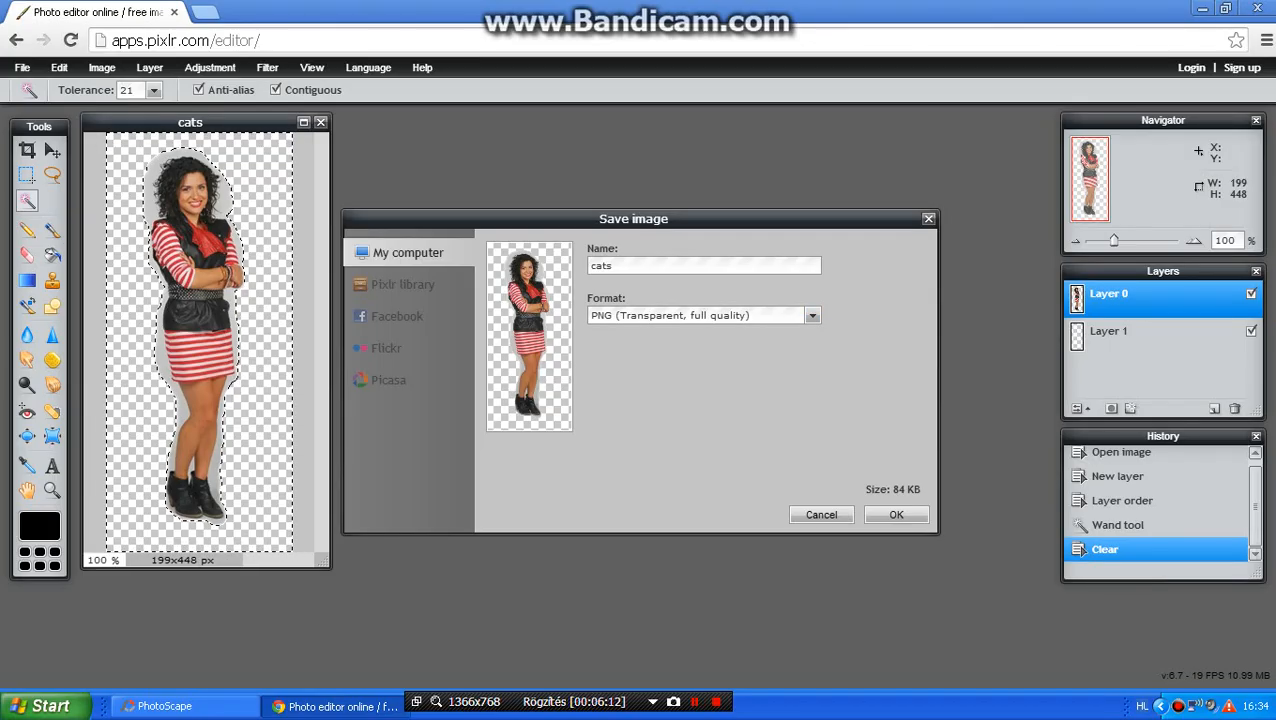
key(Return)
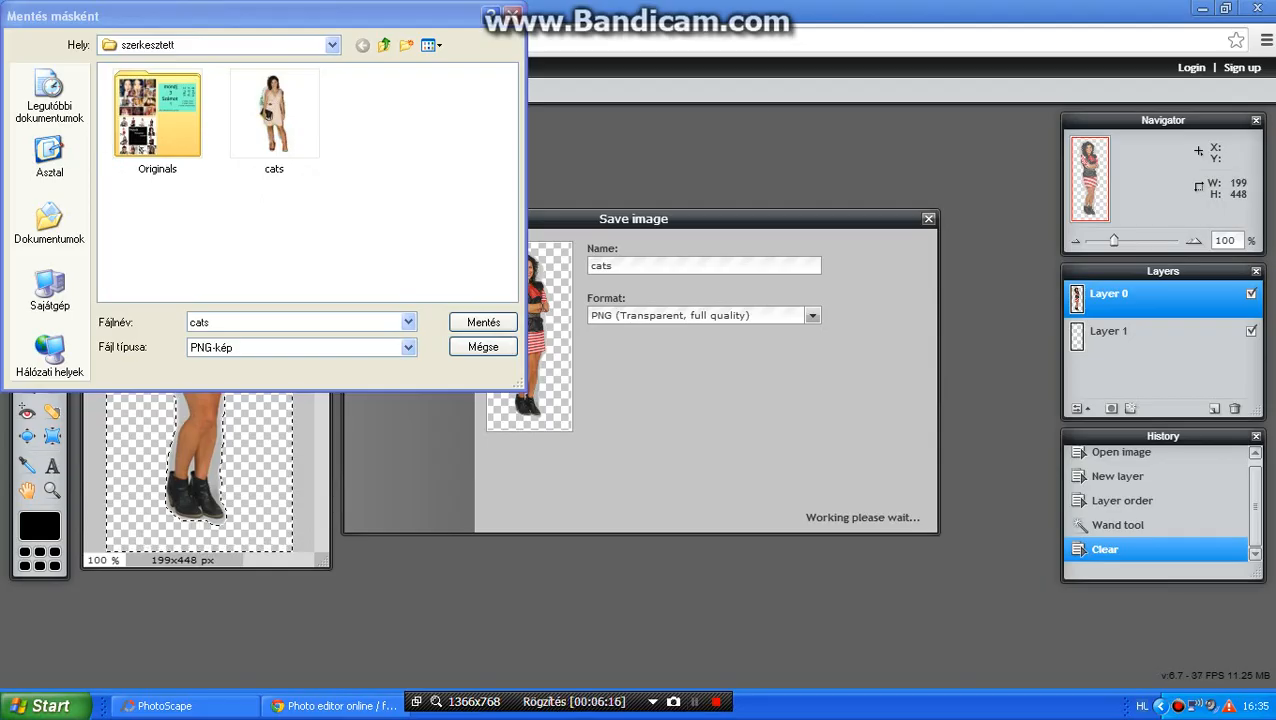
key(Return)
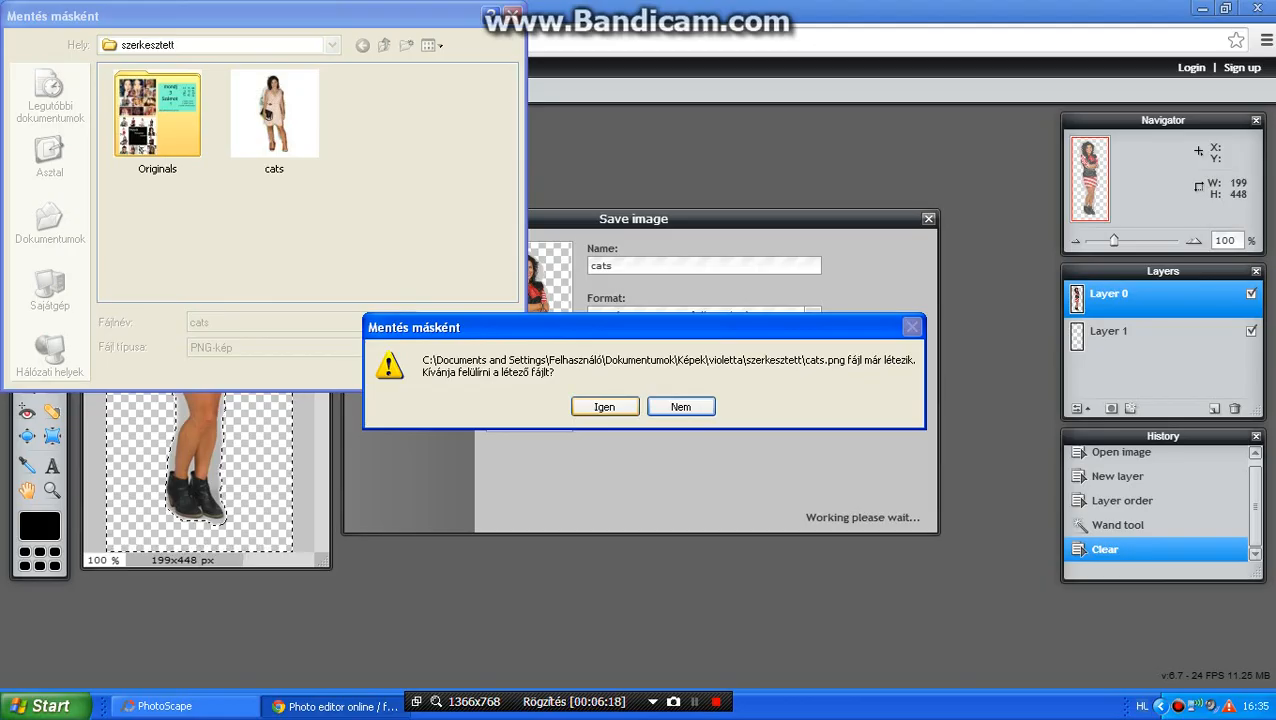
key(Return)
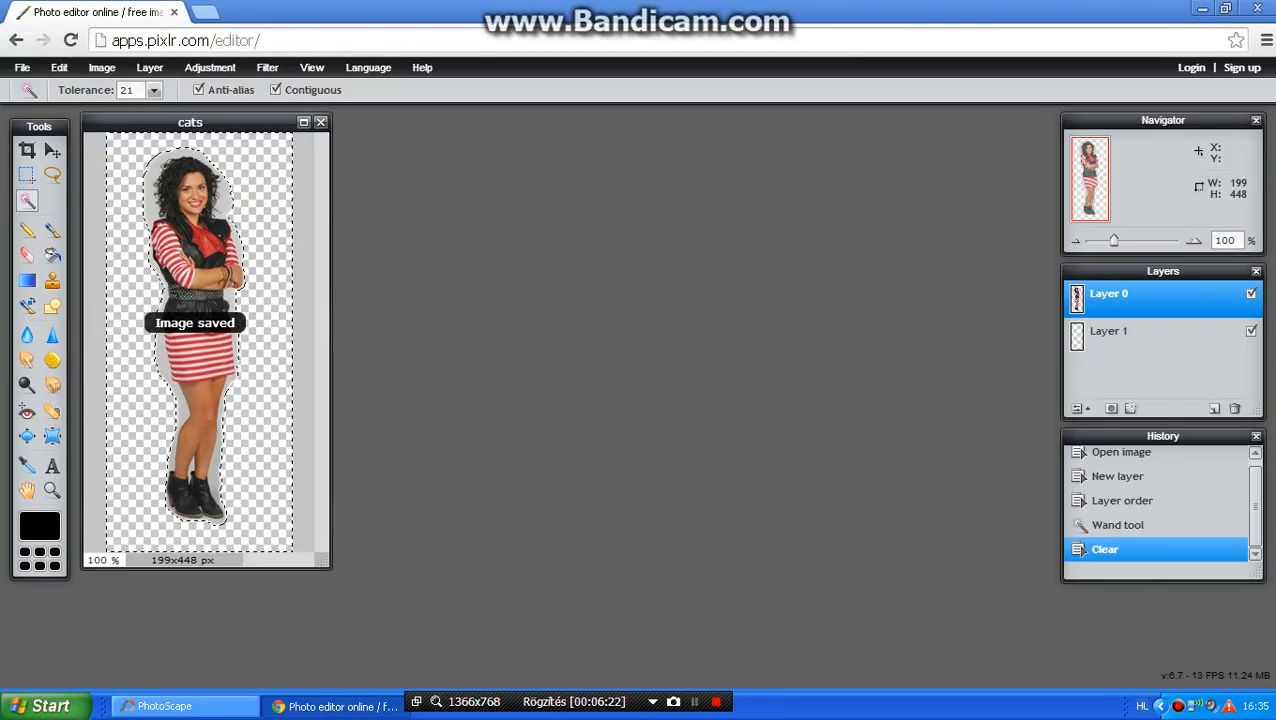
Switch to PhotoScape and open cats.png from the szerkesztett folder in the editor.
click(165, 706)
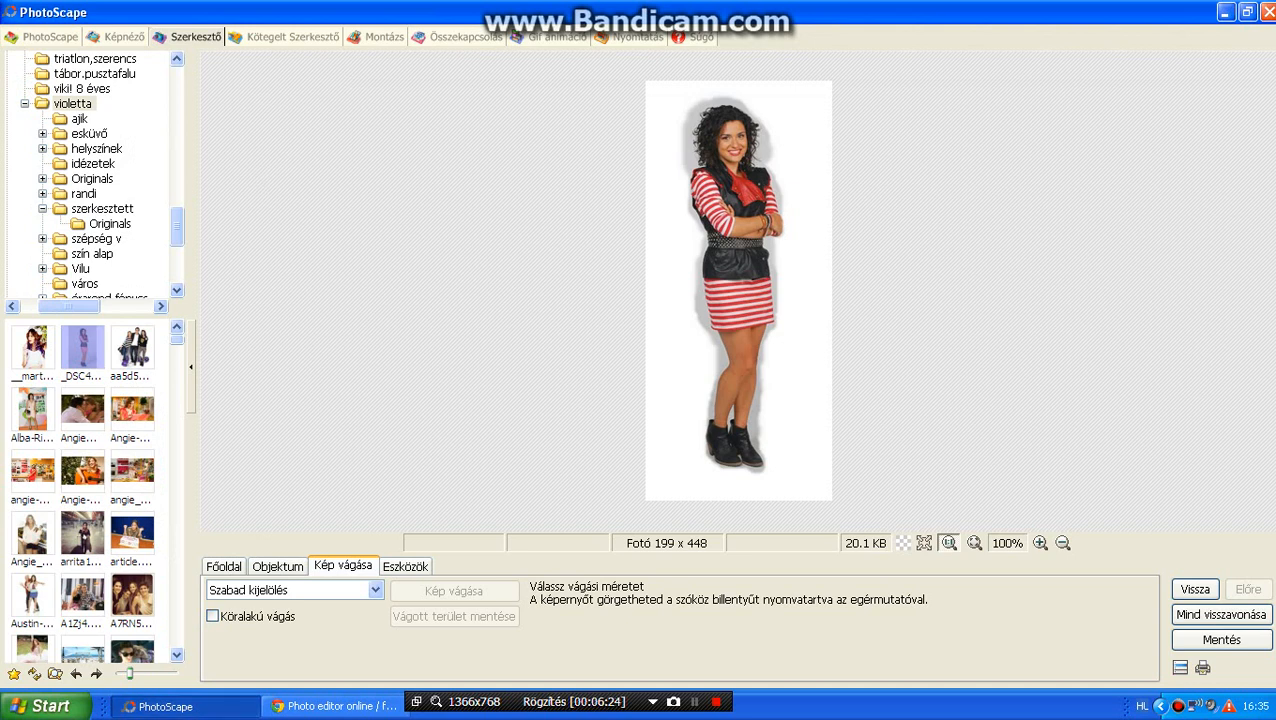
click(102, 208)
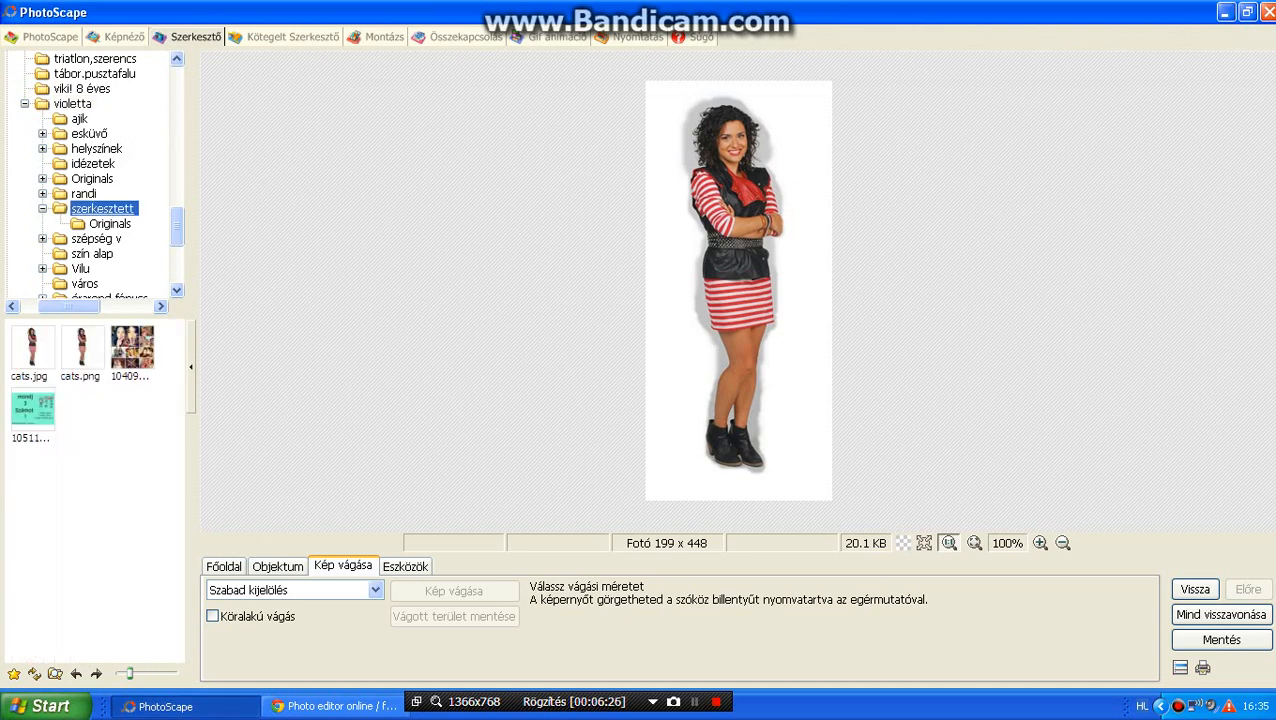
click(82, 347)
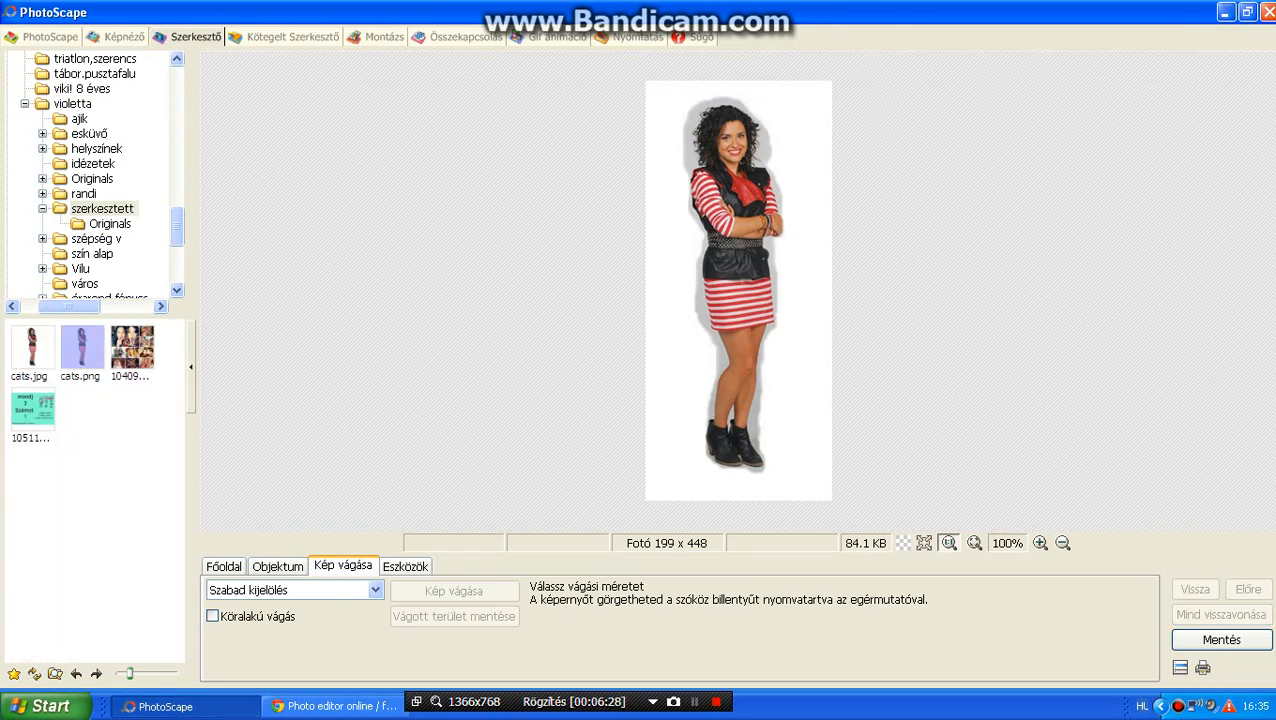
click(224, 566)
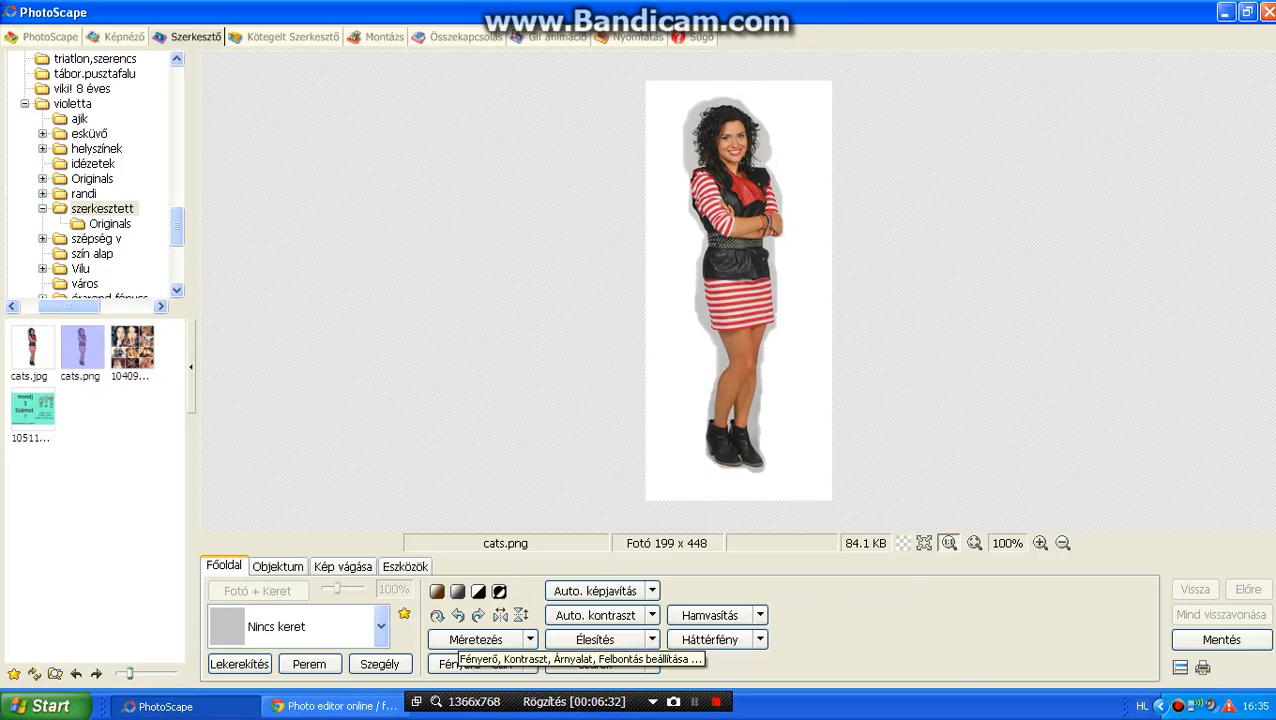
click(474, 663)
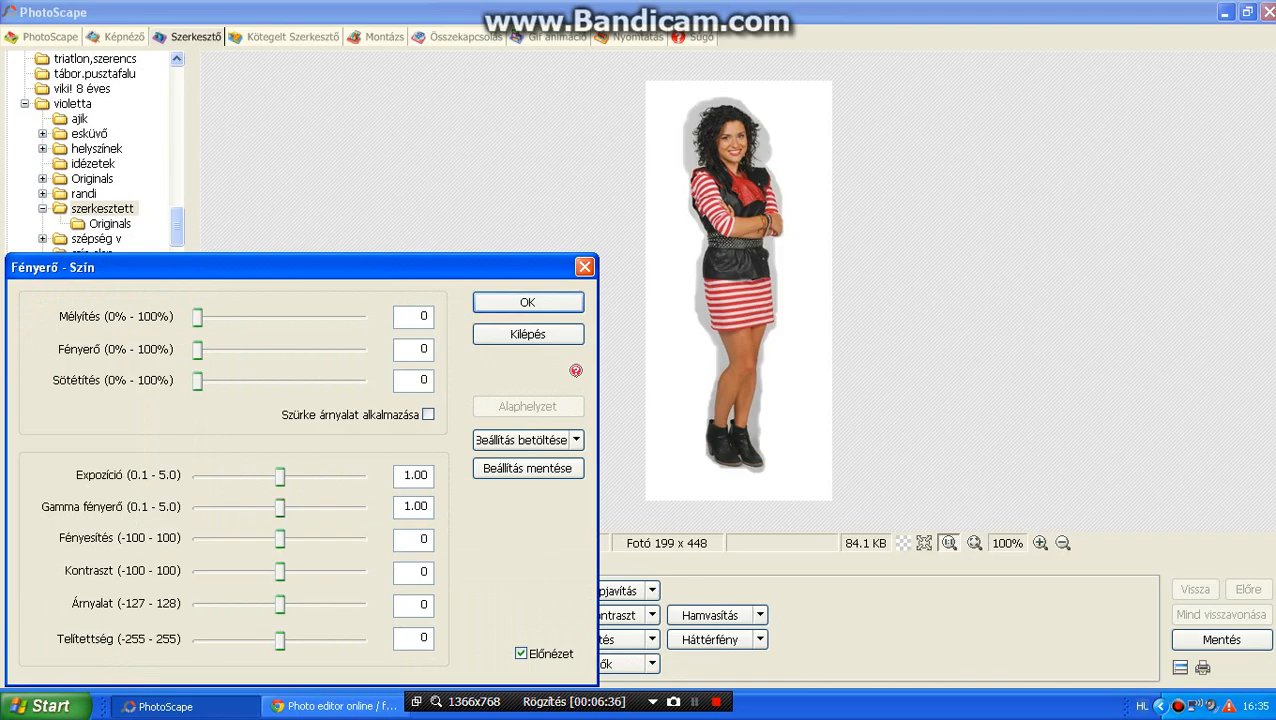
drag(280, 507, 197, 507)
drag(280, 571, 197, 571)
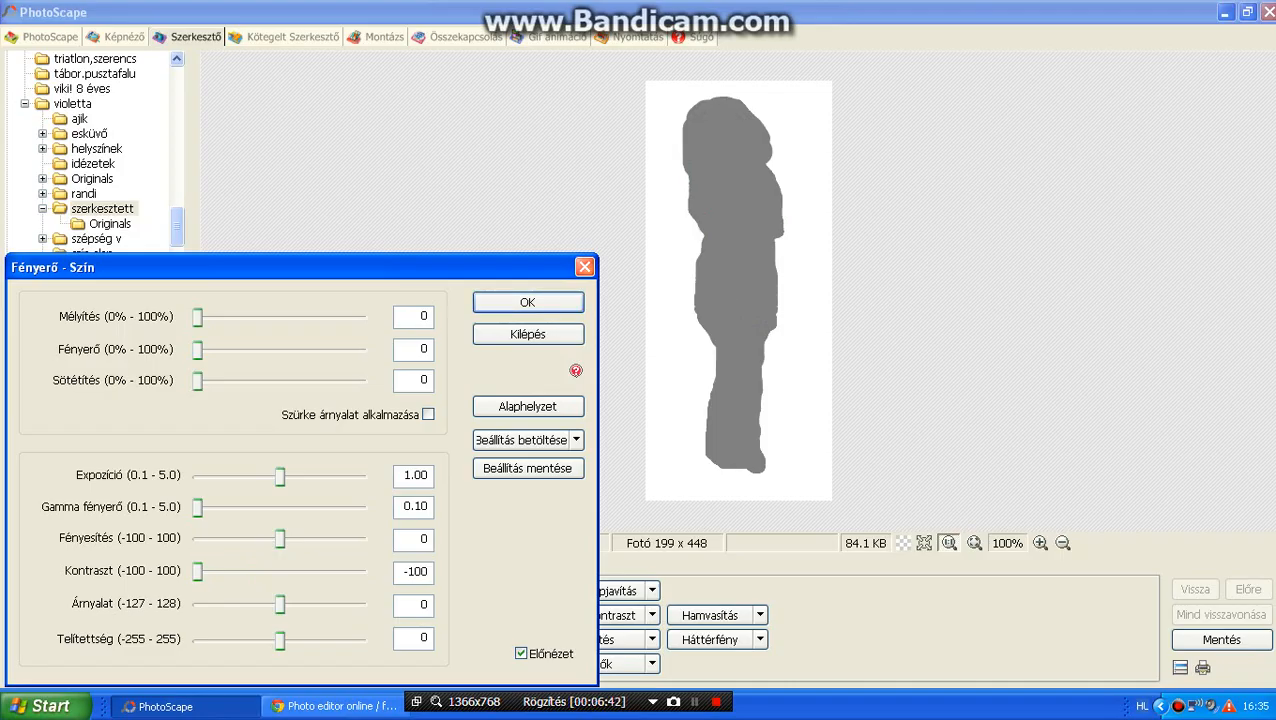
click(585, 267)
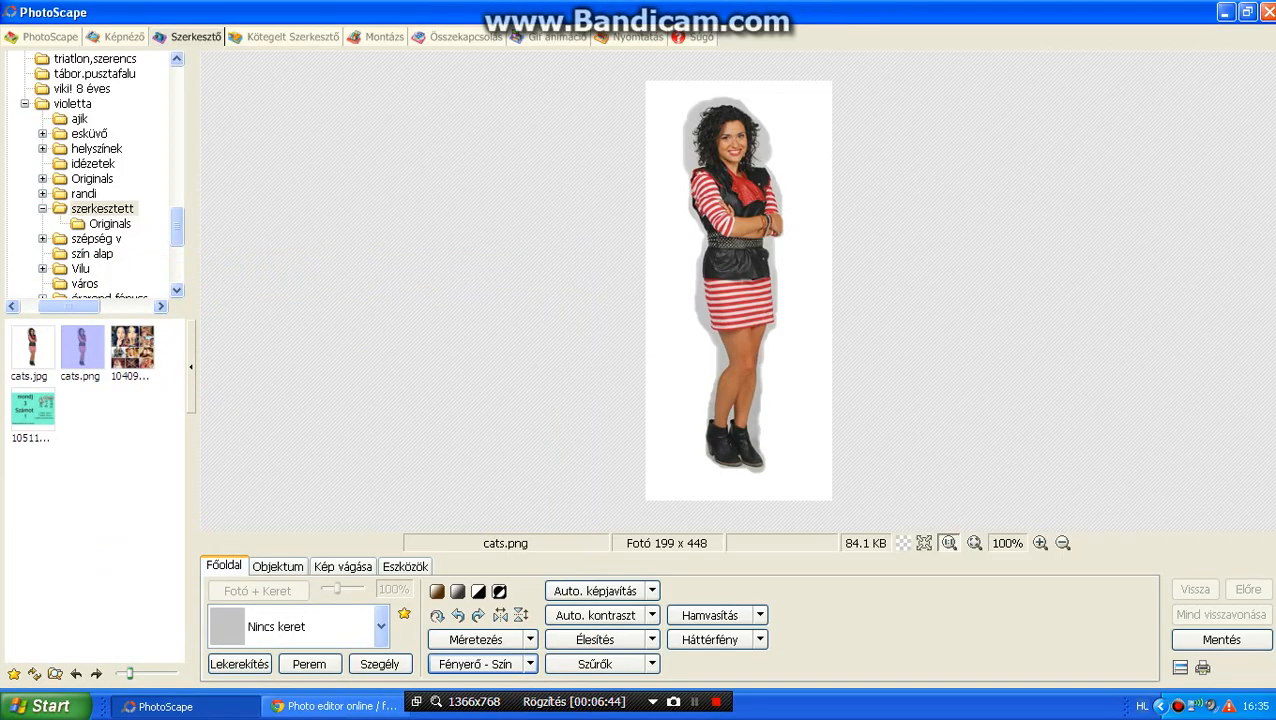
Delete cats.jpg from the szerkesztett folder.
right_click(40, 350)
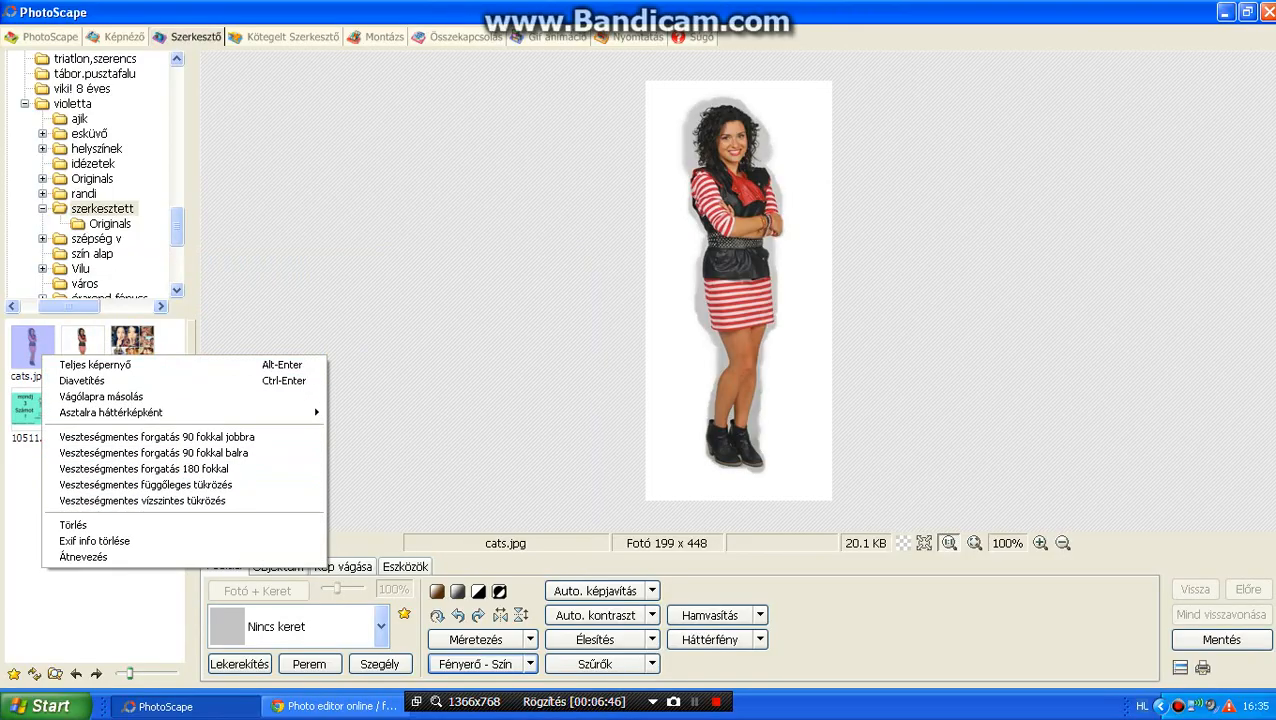
click(80, 524)
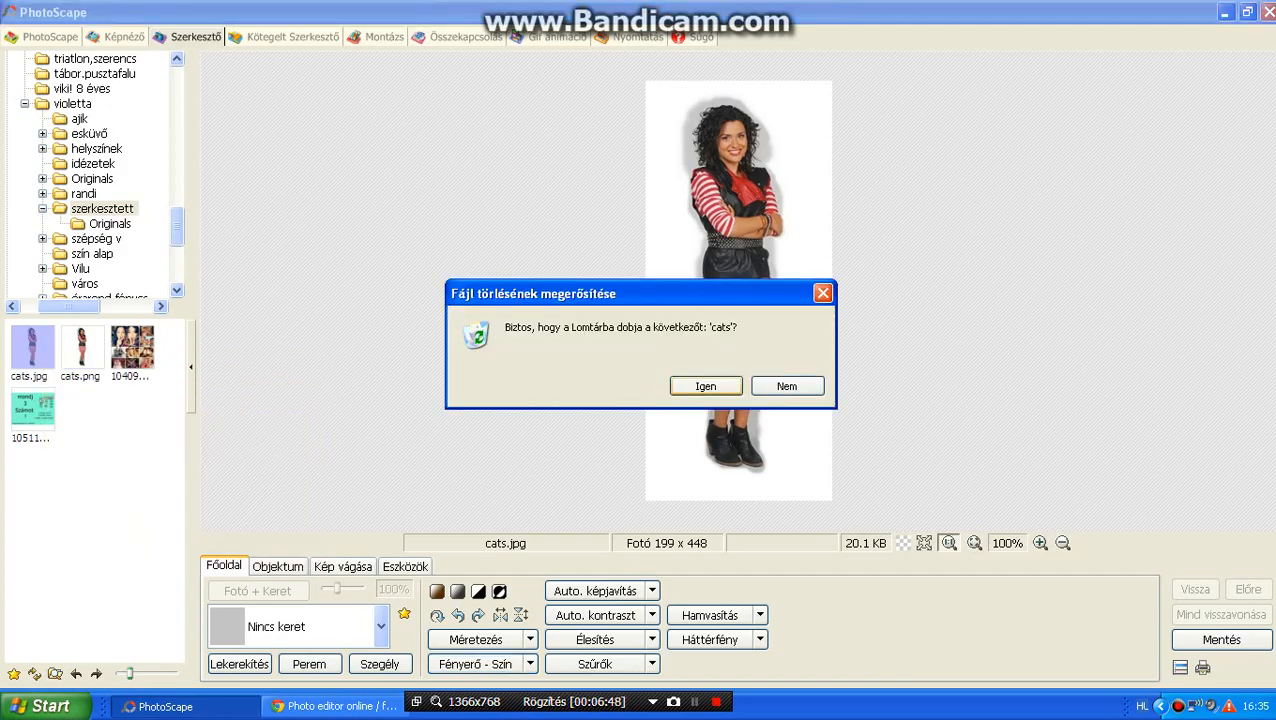
key(Return)
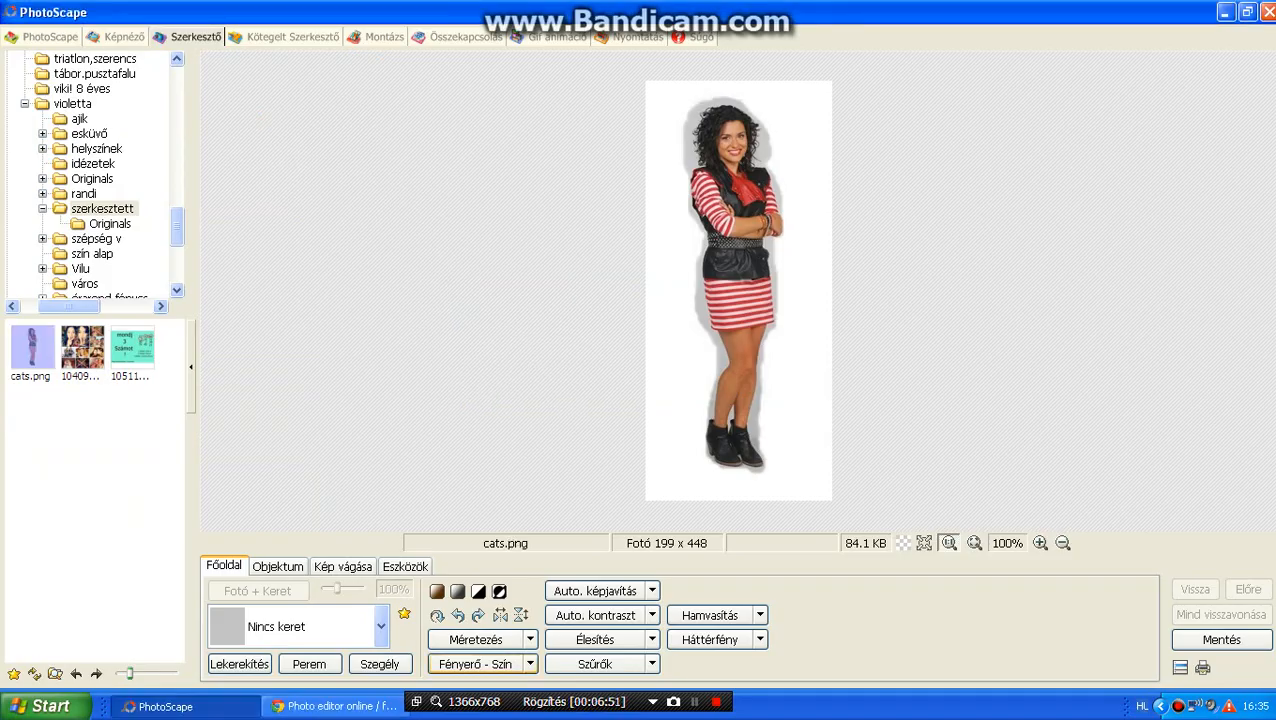
drag(280, 507, 197, 507)
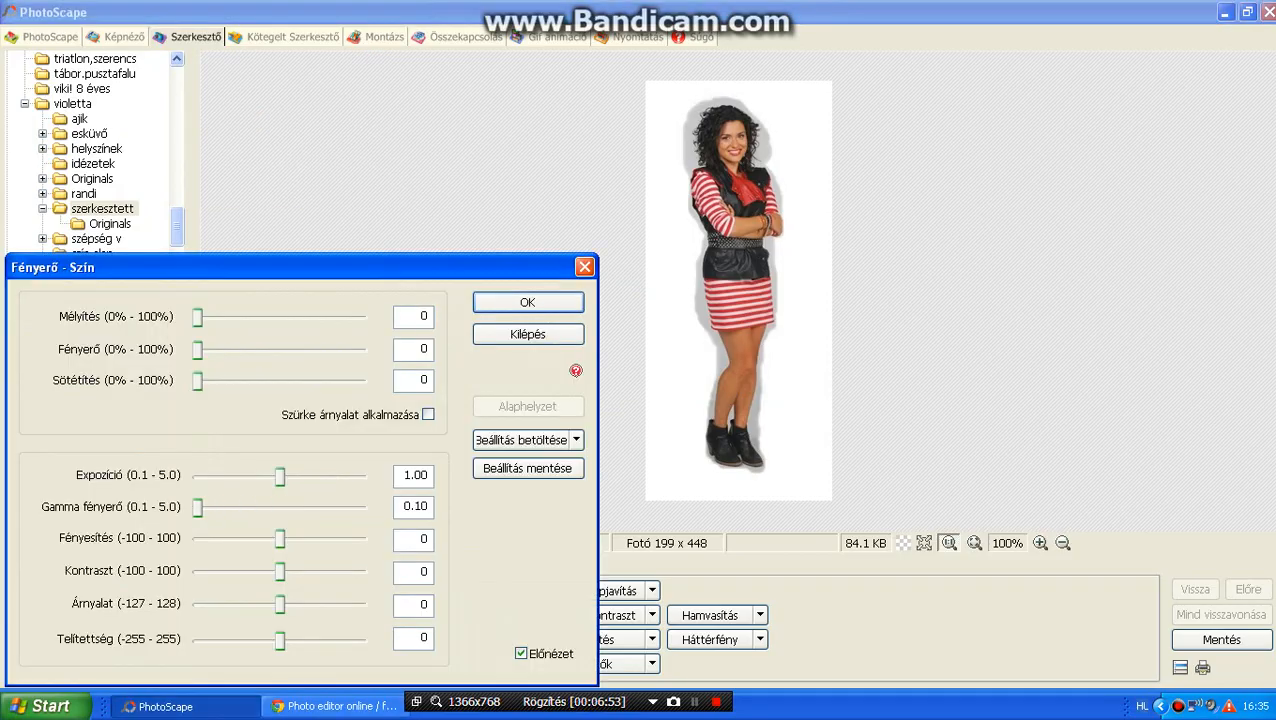
drag(280, 571, 197, 571)
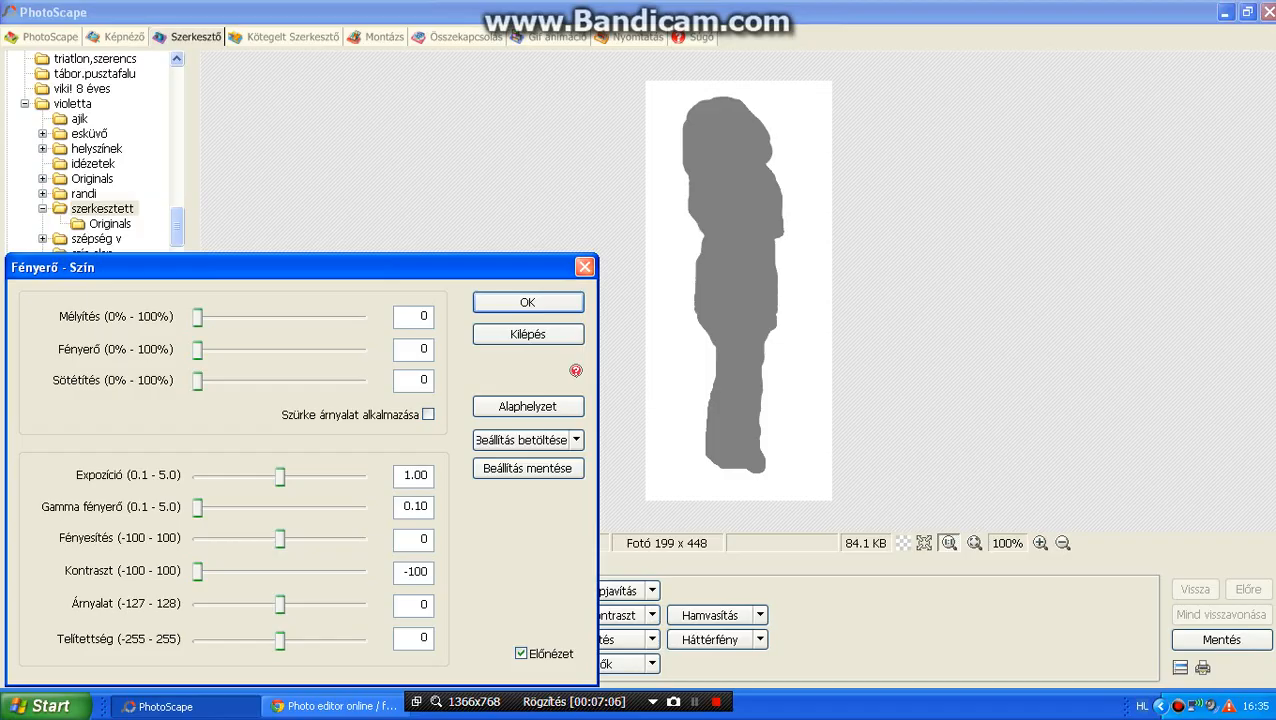
key(Escape)
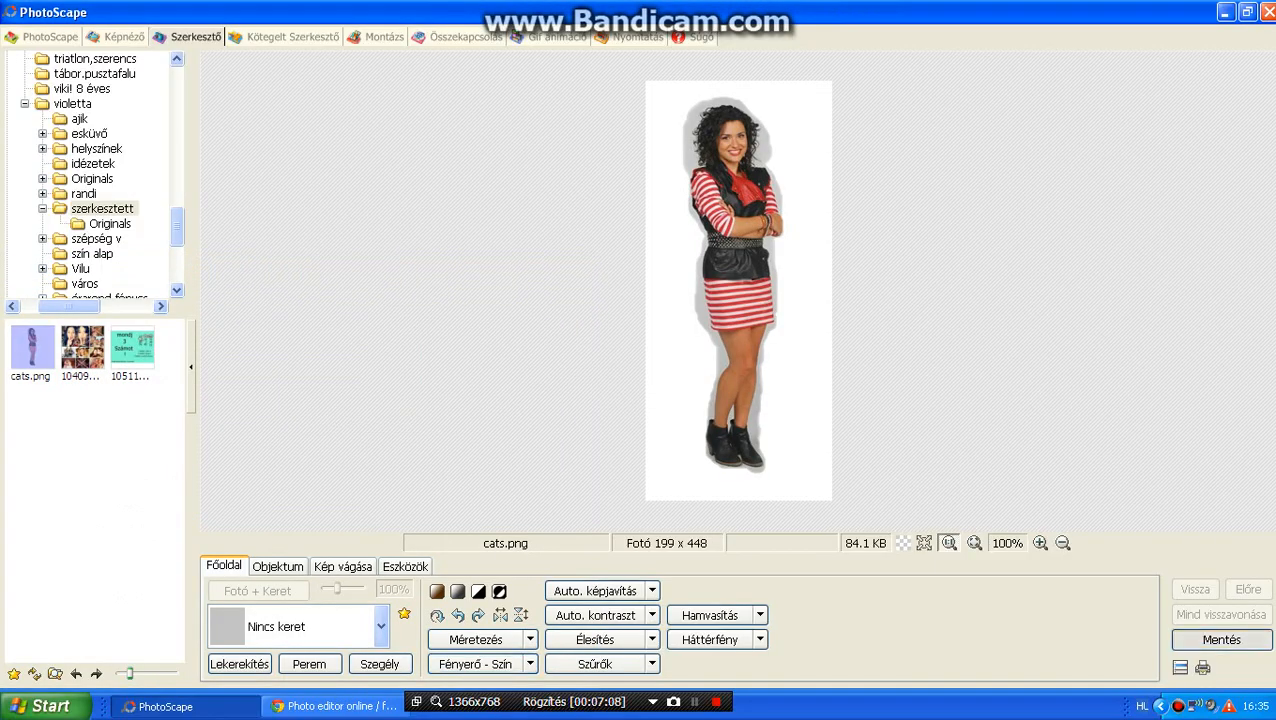
Save the image as a PNG named cats in the szerkesztett folder, overwriting the existing file.
key(ctrl+s)
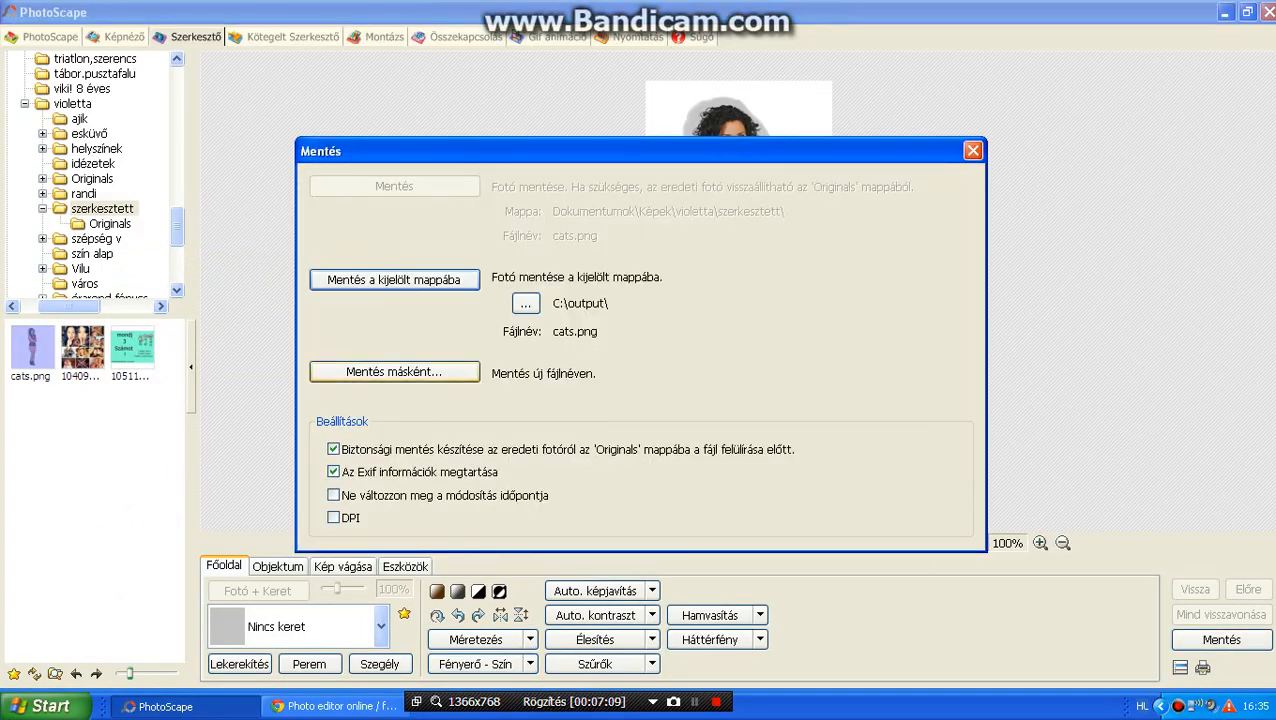
click(393, 371)
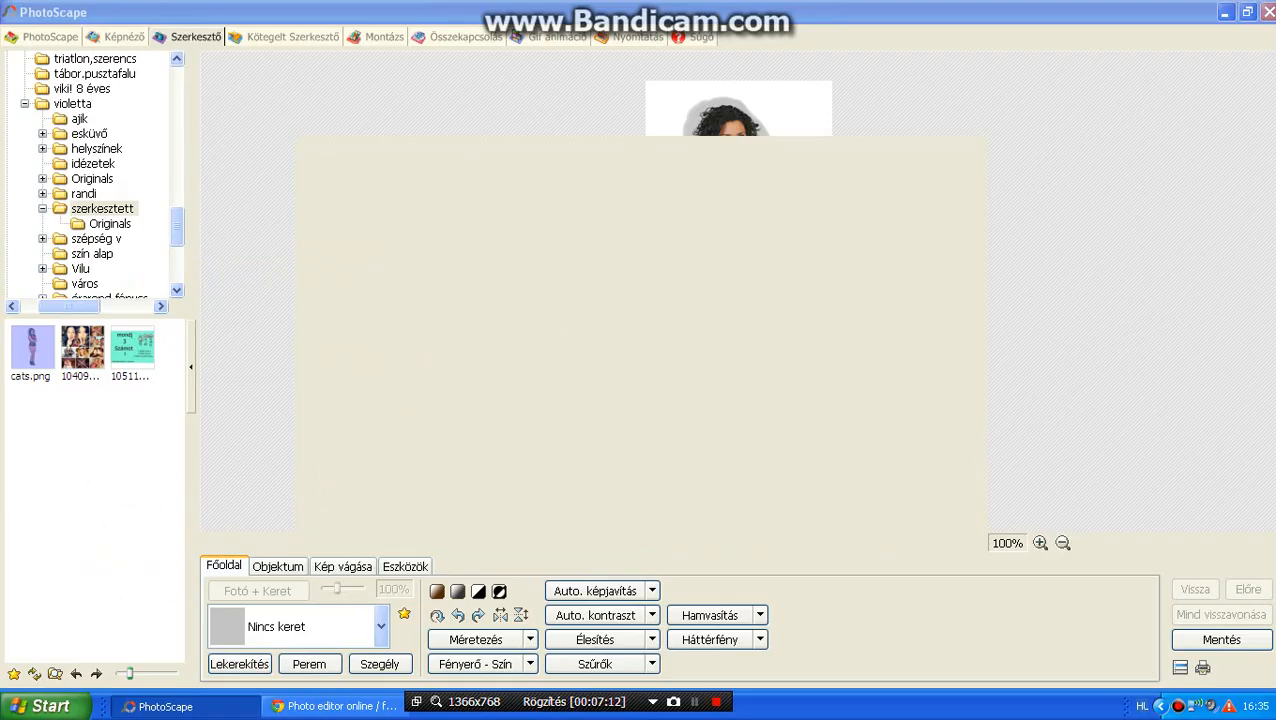
click(427, 375)
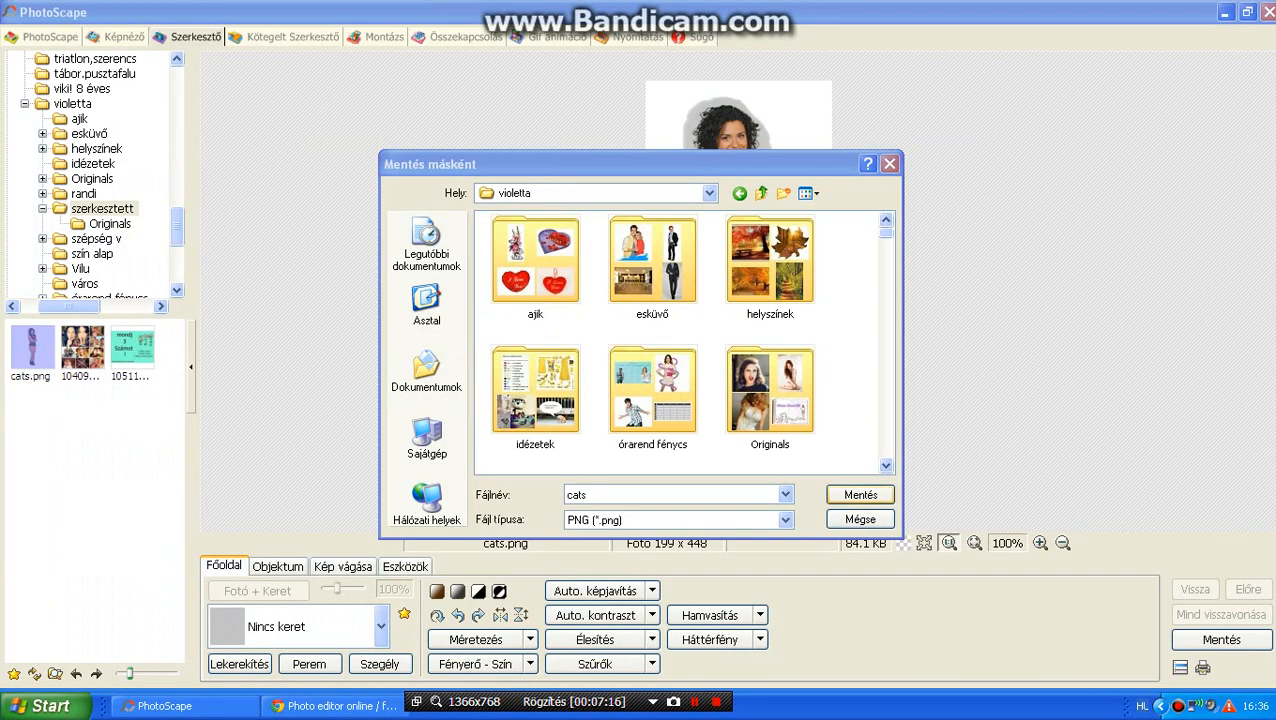
key(Return)
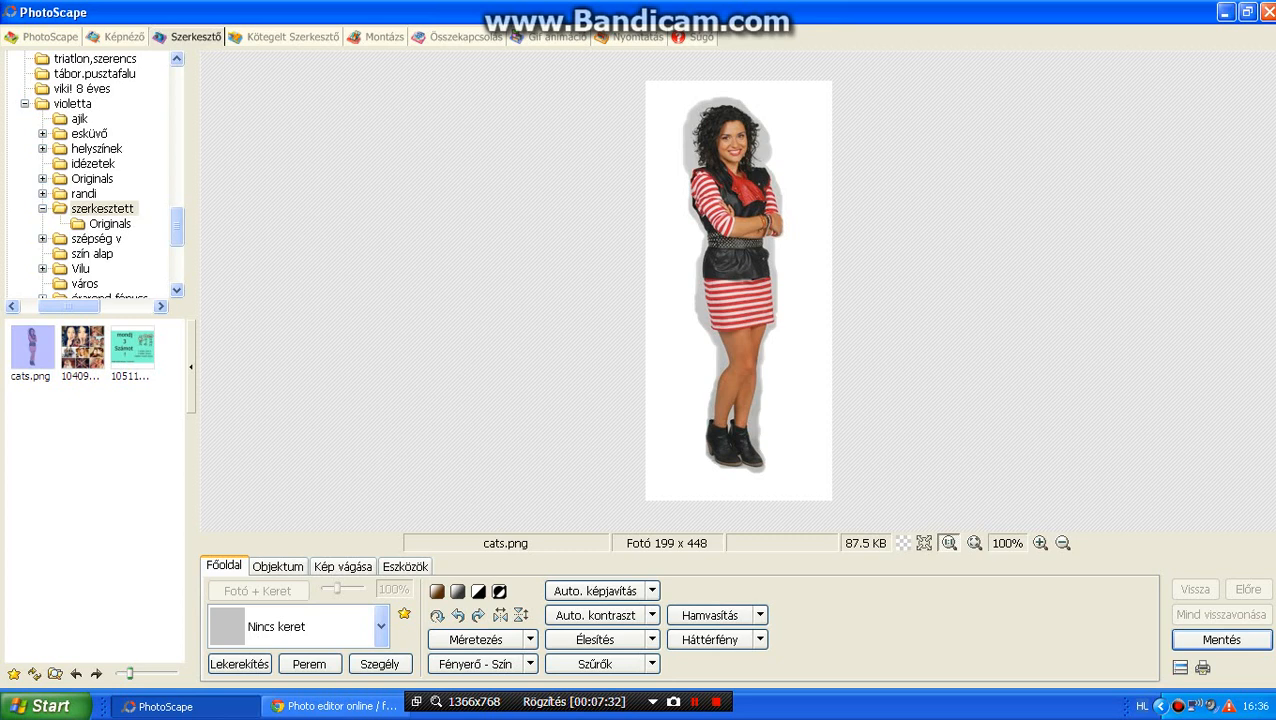
key(shift+F12)
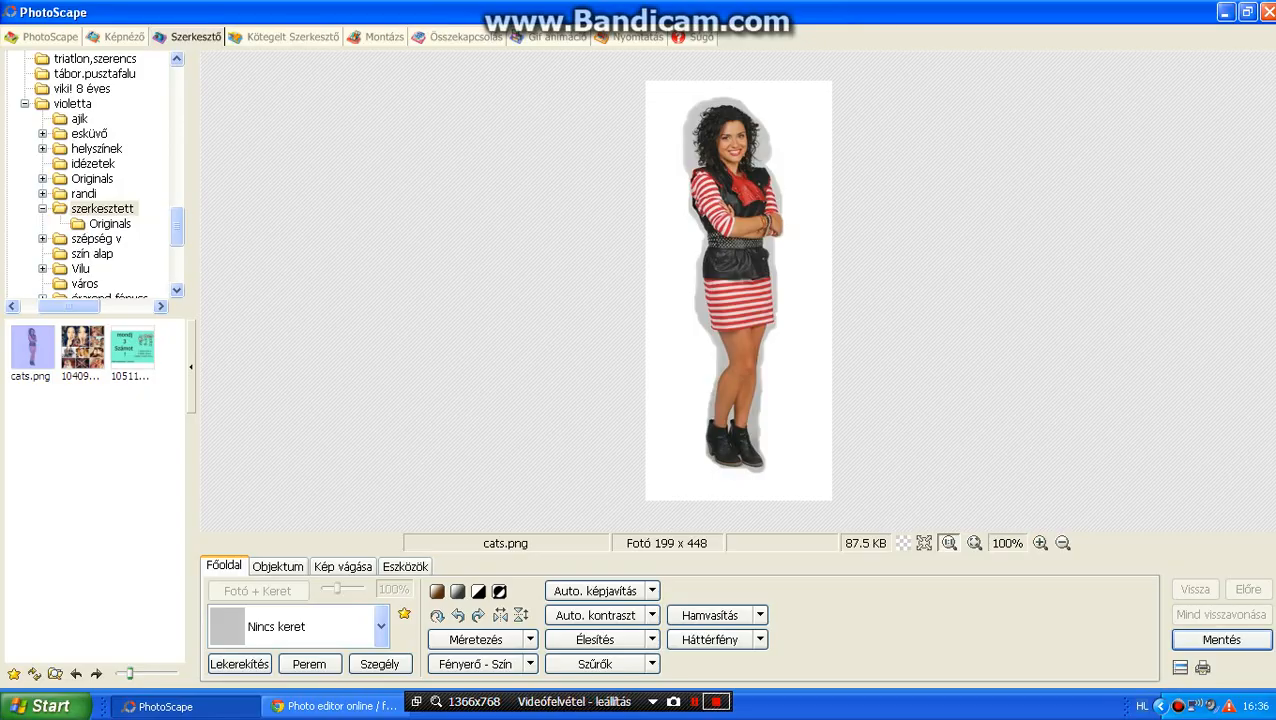